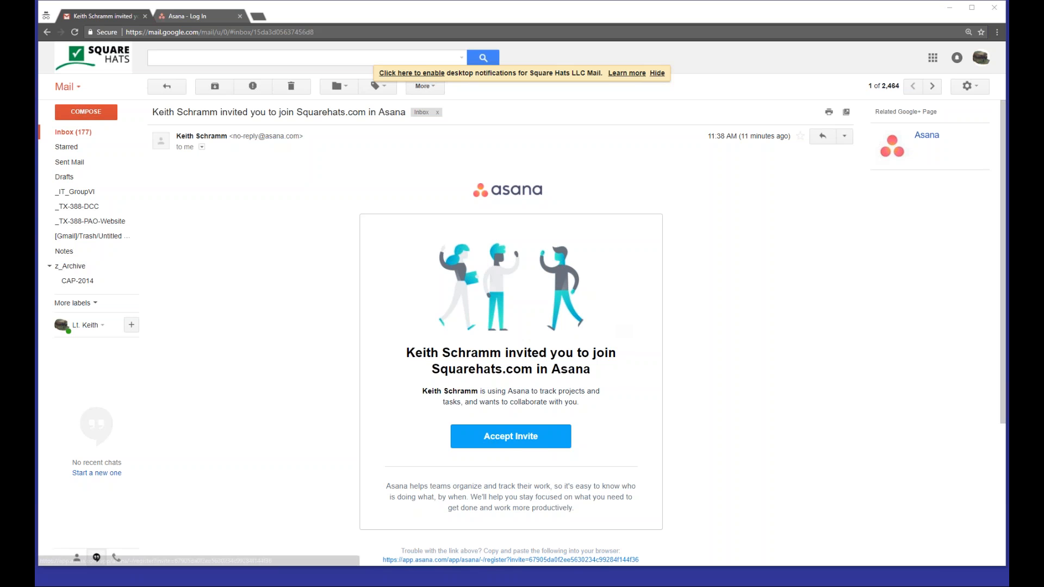
Step: Switch to the Asana login tab and log in with the account e-mail address and password
click(183, 16)
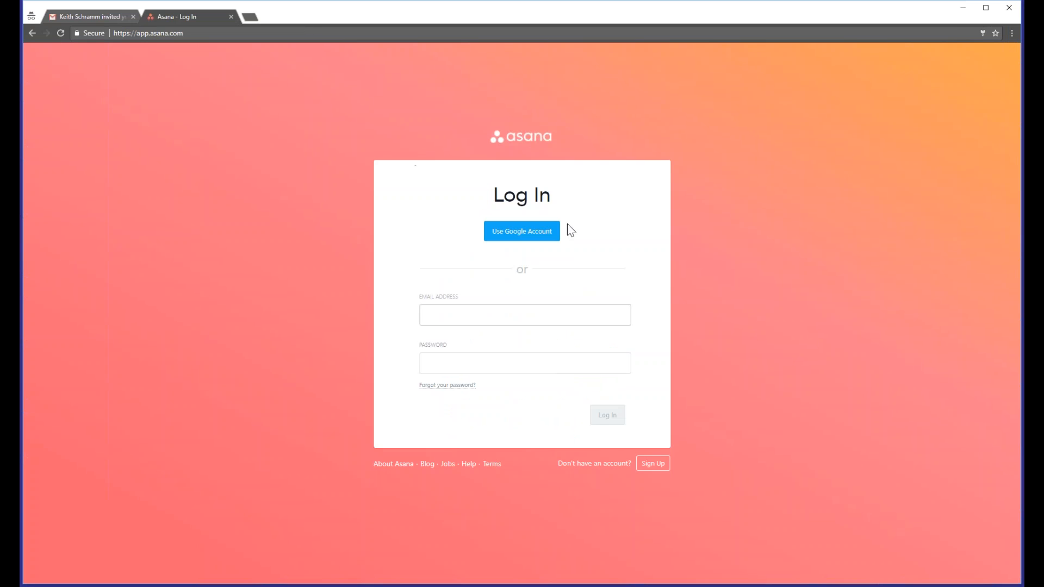
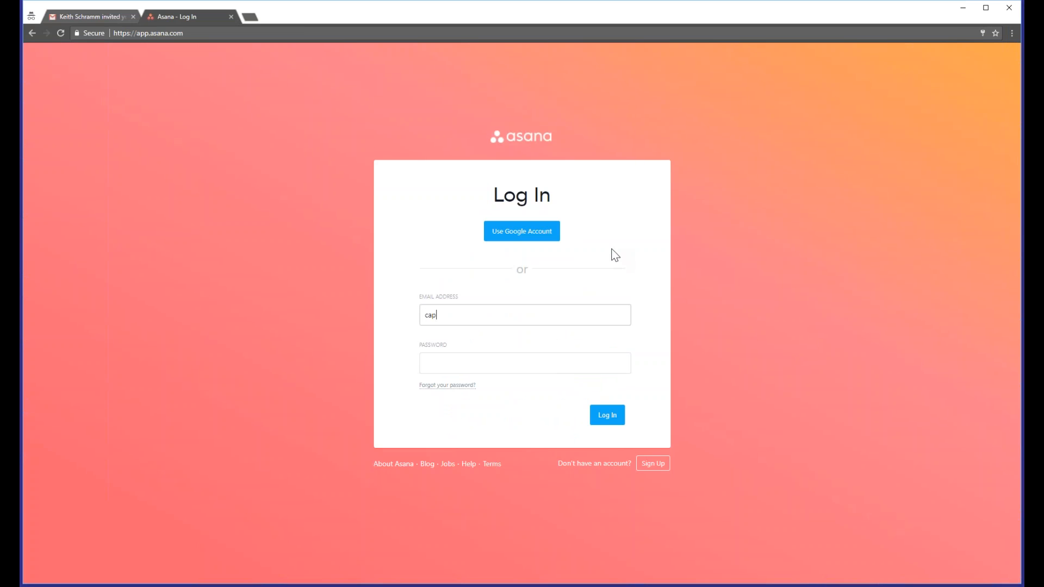
key(Tab)
text(•••••••••)
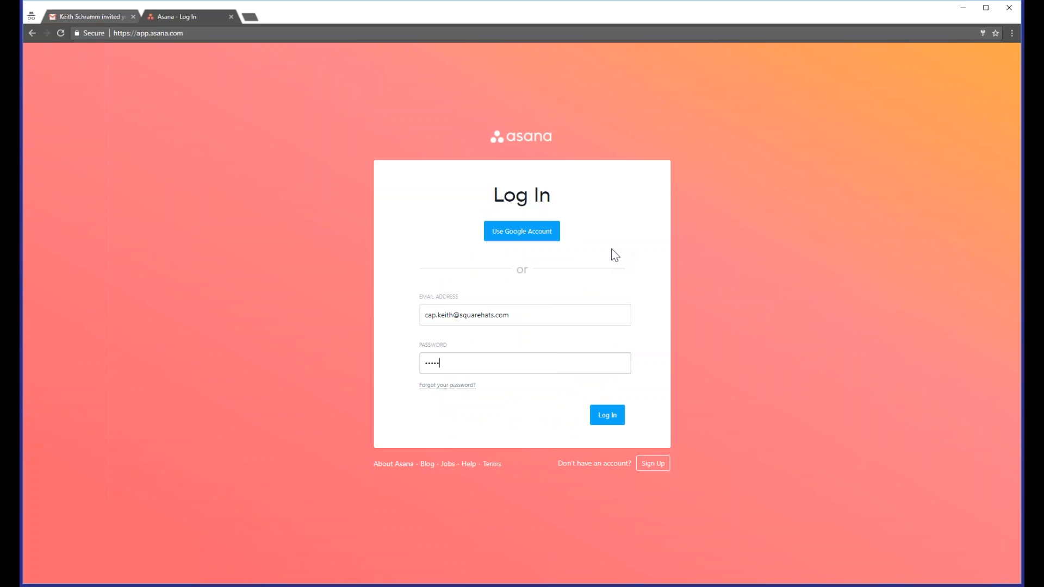
text(•)
click(617, 422)
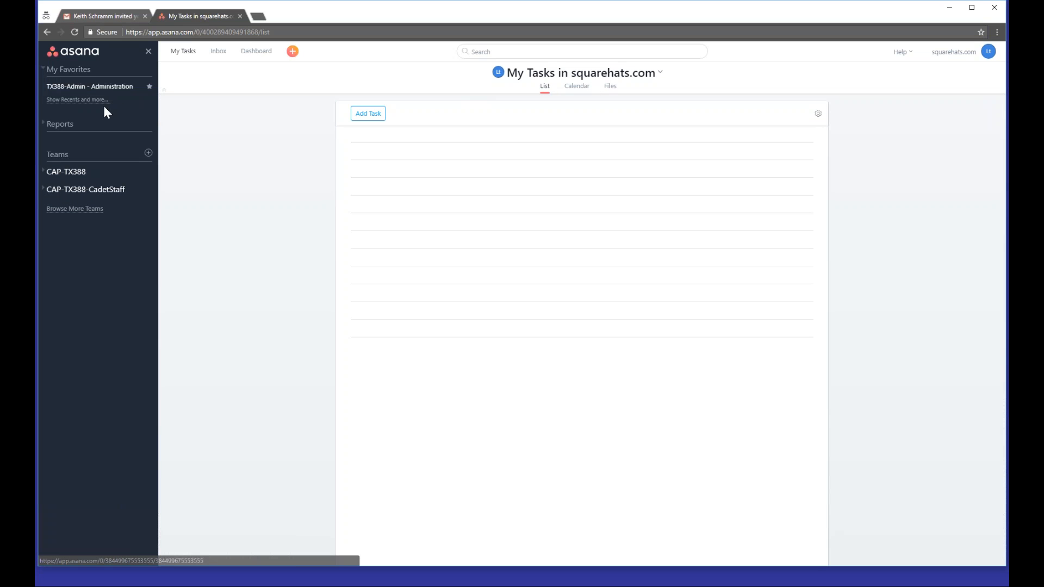
Step: Expand the CAP-TX388 team and open its TX388-Admin - Administration project
click(44, 125)
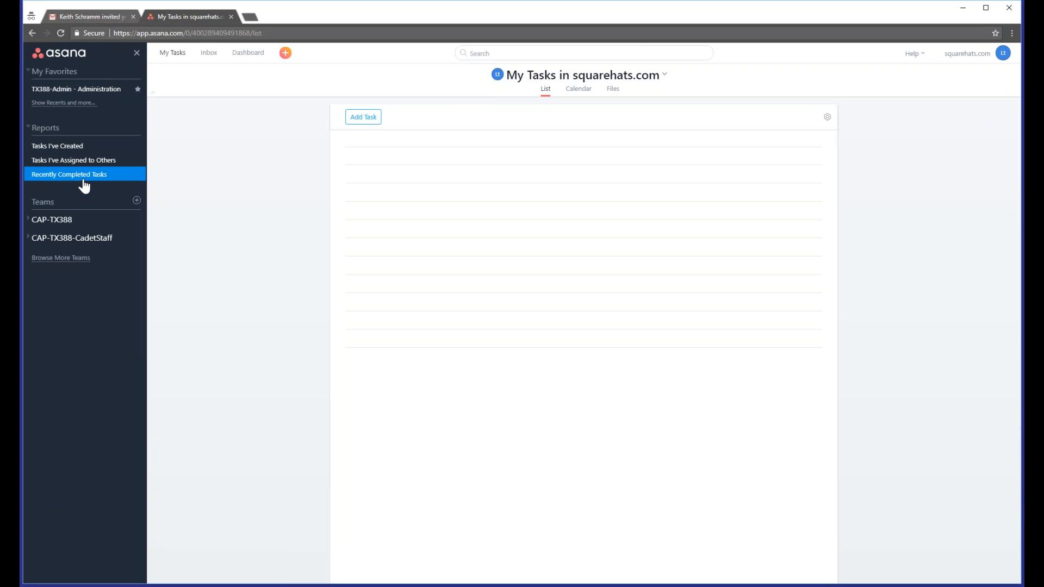
click(29, 129)
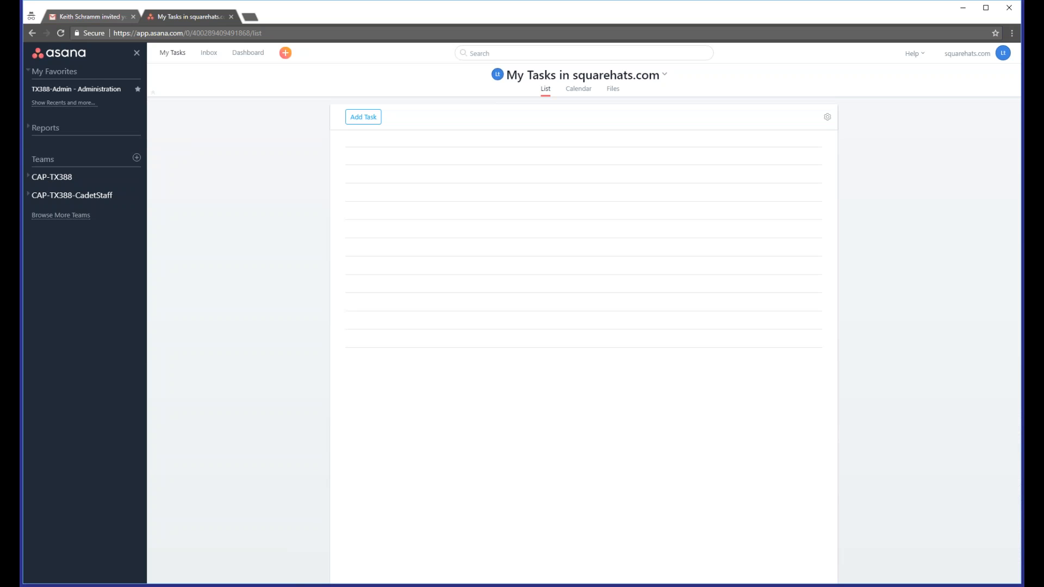
click(28, 178)
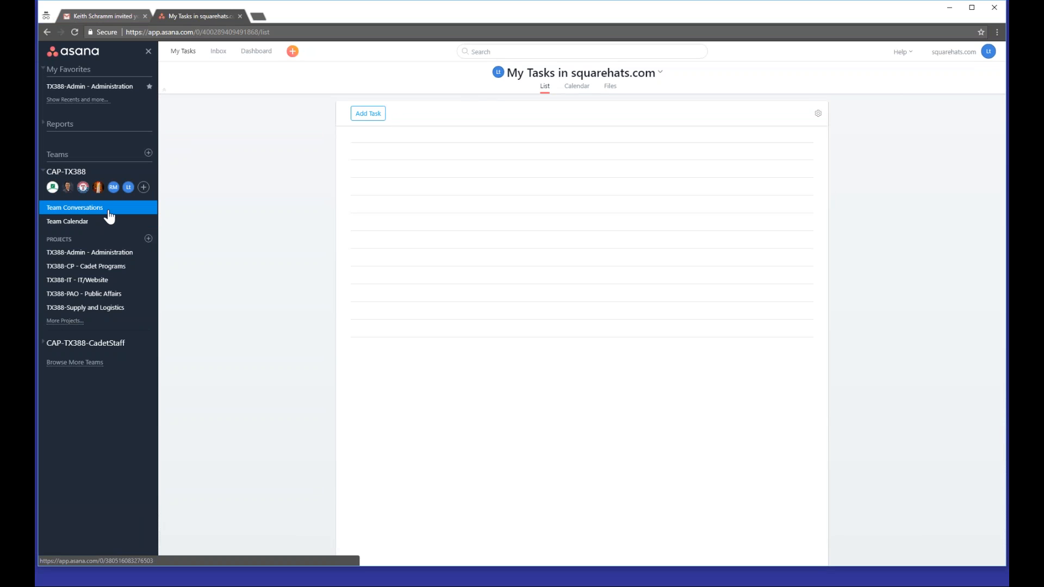
click(94, 253)
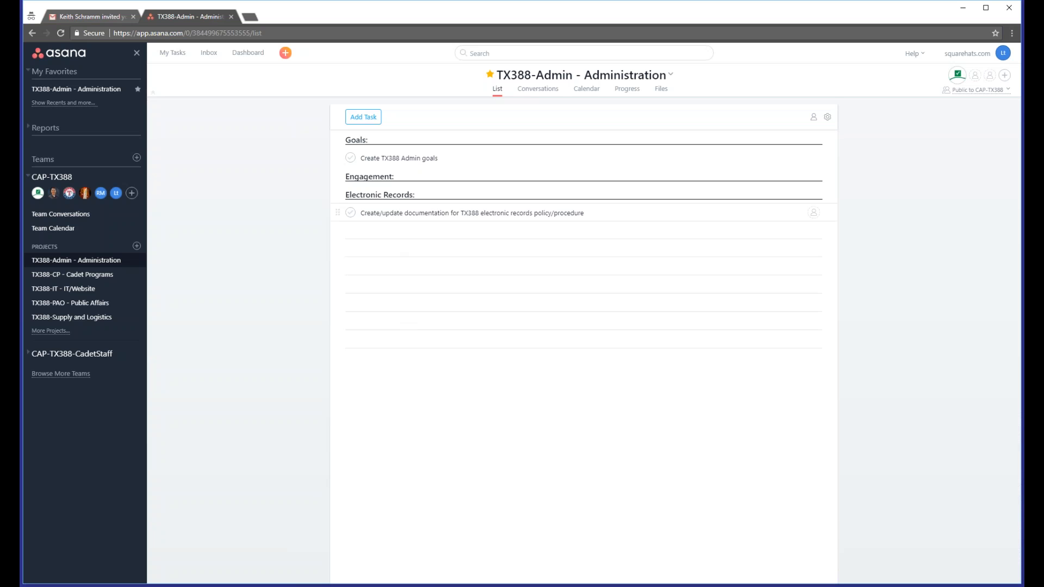
Step: Add two tasks to the project named 'This is a new task' and 'task 2'
mouse_move(363, 117)
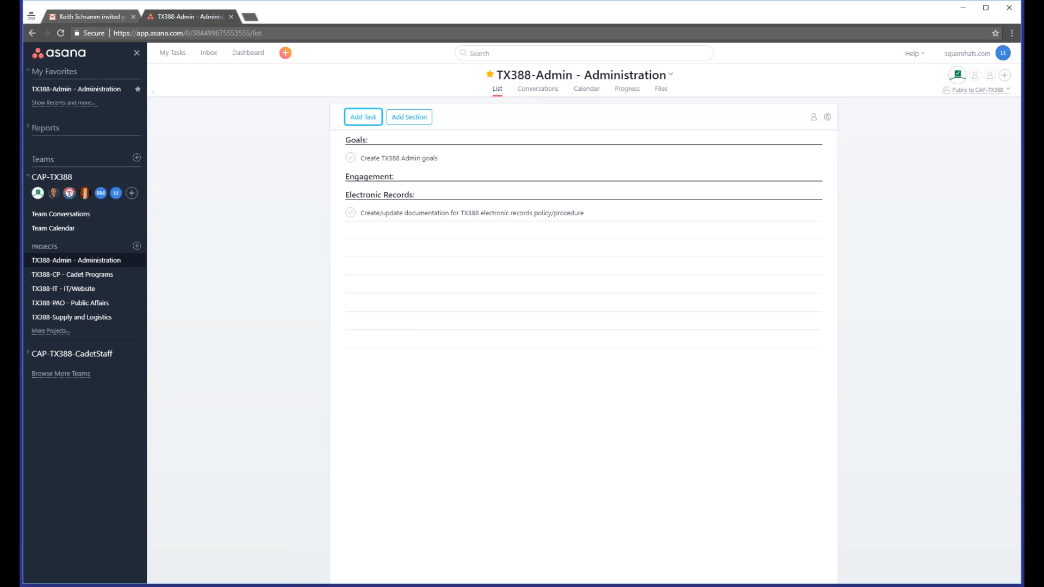
click(373, 121)
text(This )
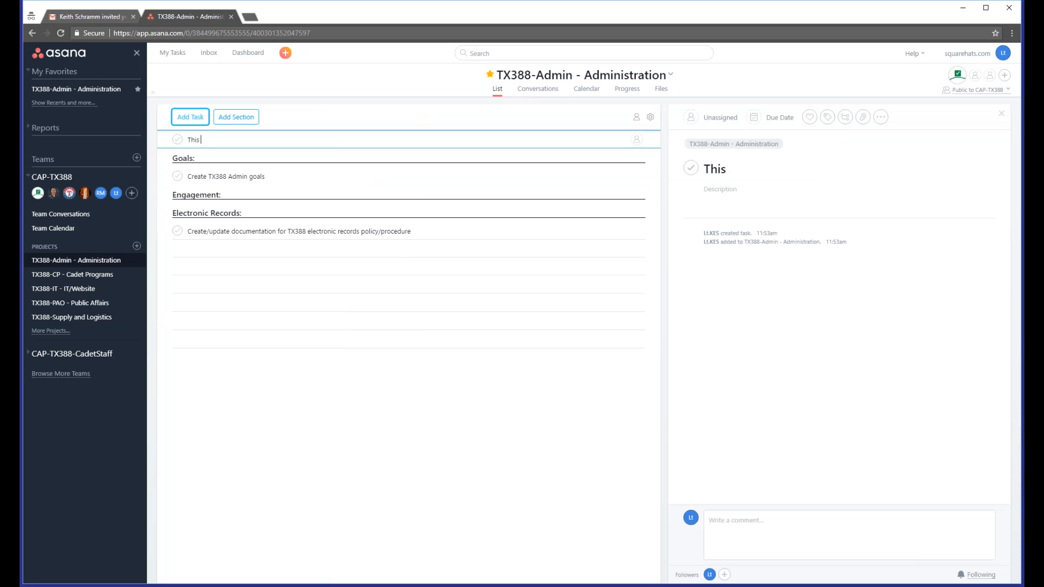
text(is a new task)
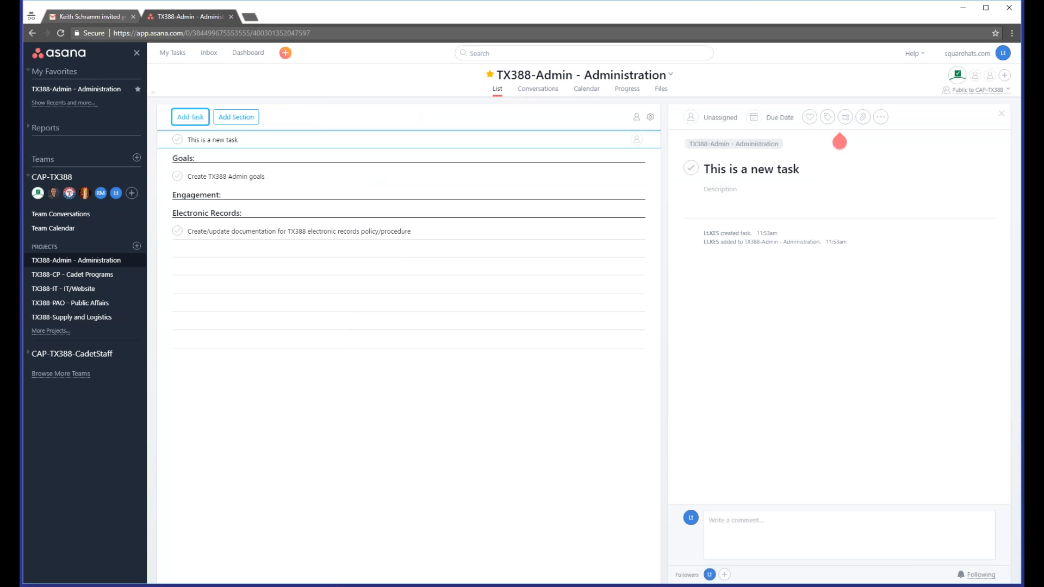
text(2)
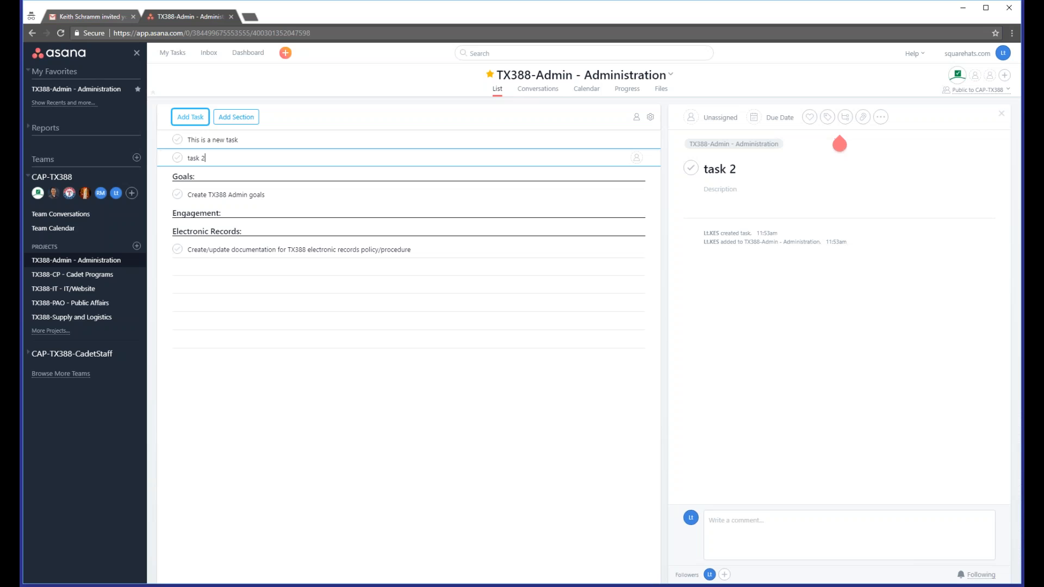
Step: Add another row and name it 'NewSection:' to turn it into a section
key(Return)
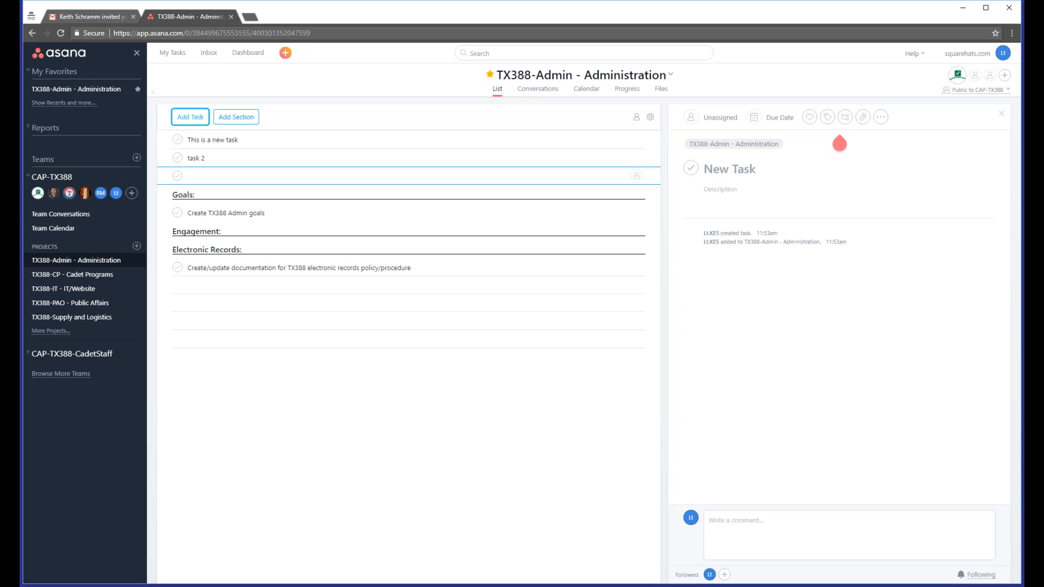
text(NewS)
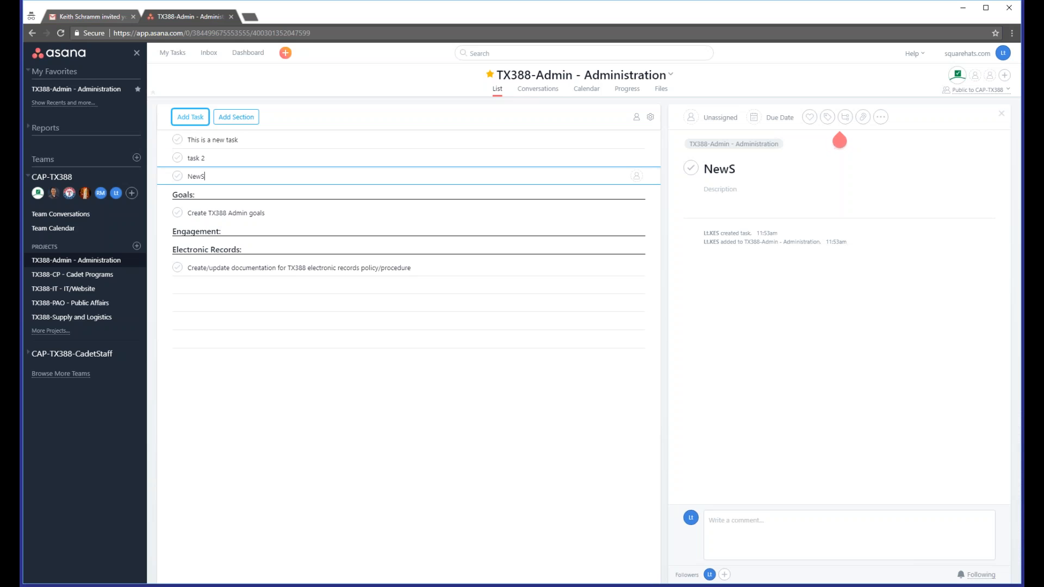
text(ection:)
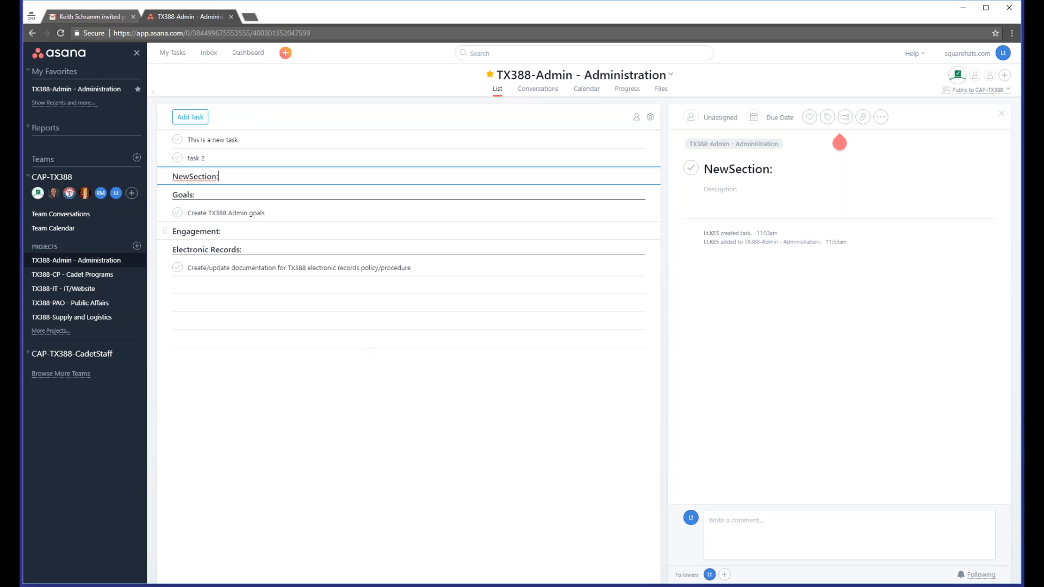
Step: Move NewSection to the top of the list so both new tasks sit beneath it
click(162, 157)
mouse_move(162, 158)
mouse_down()
mouse_move(160, 186)
mouse_move(159, 175)
mouse_up()
drag(165, 140, 163, 166)
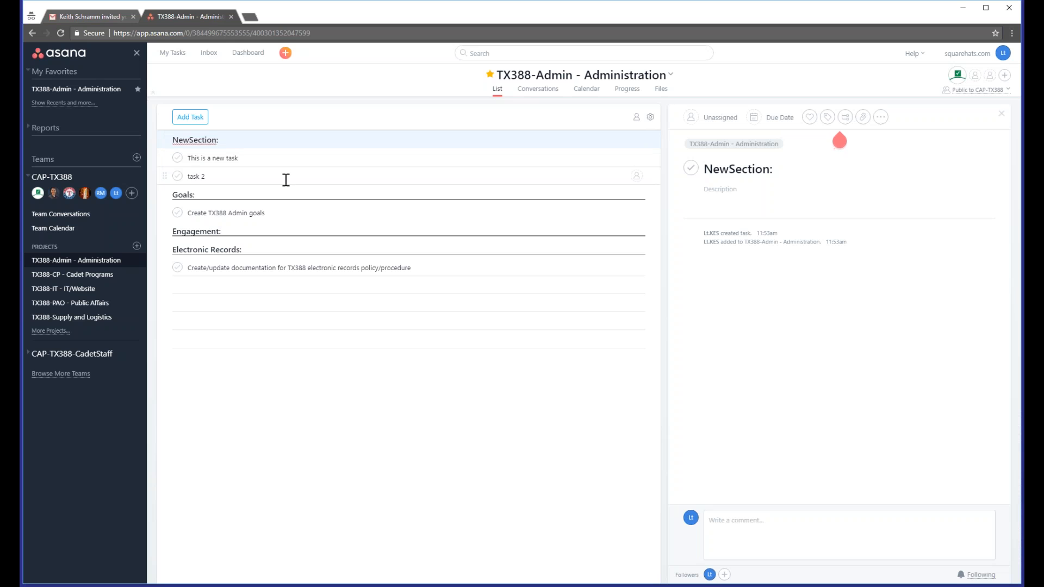
Step: Open 'This is a new task' and set its due date to today, August 2, 2017
click(249, 160)
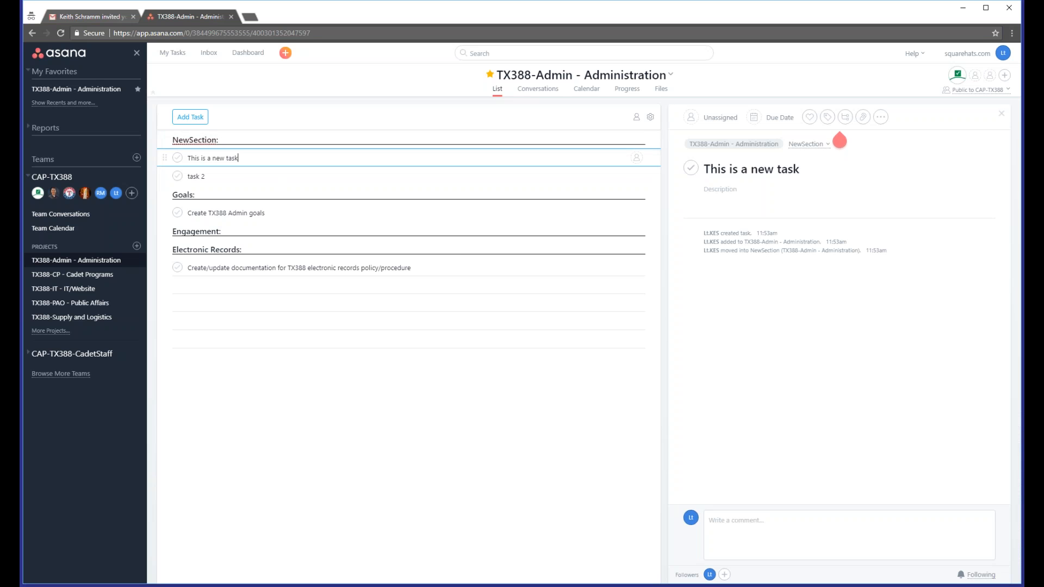
mouse_move(840, 142)
click(767, 114)
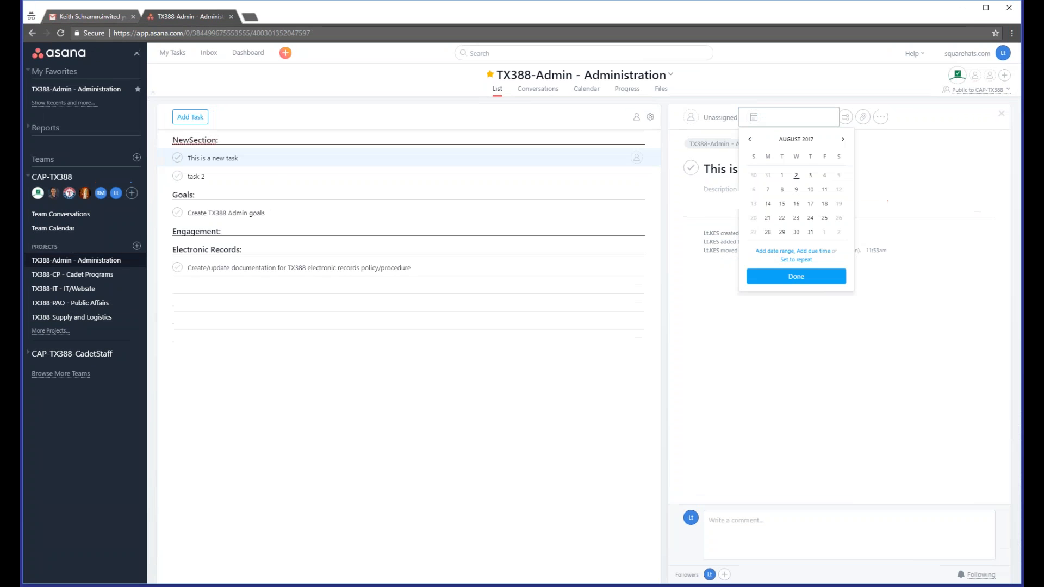
click(787, 169)
Step: Assign the task to your own account
click(716, 117)
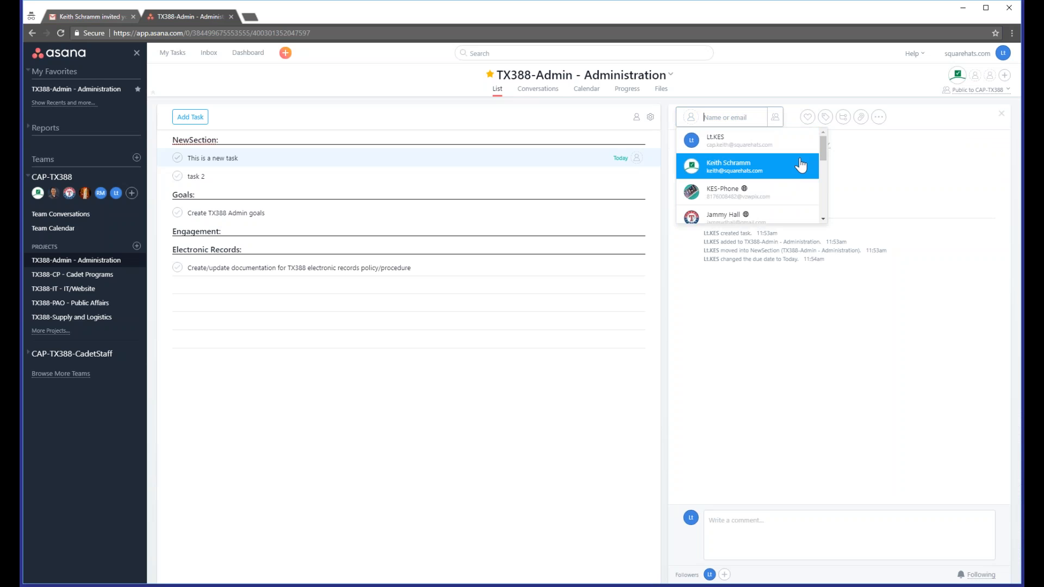
mouse_move(823, 153)
mouse_down()
mouse_move(823, 168)
mouse_move(820, 148)
mouse_up()
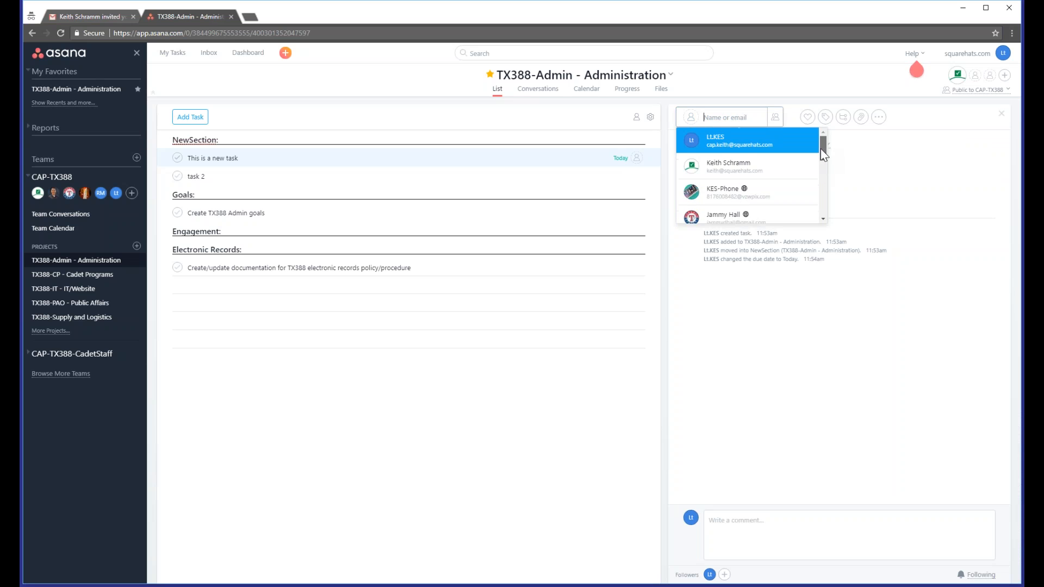
click(729, 144)
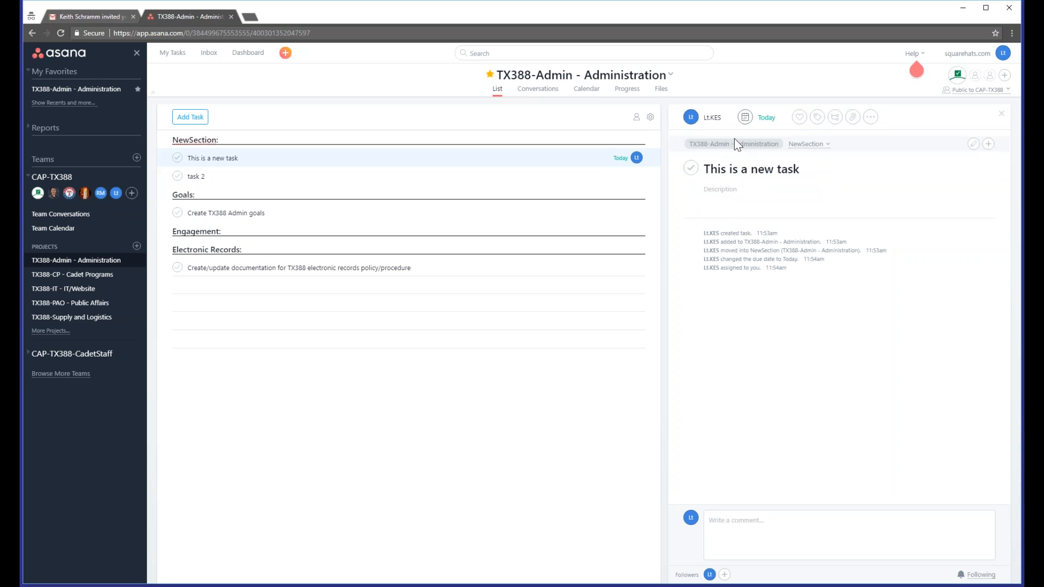
Step: Enter the task description 'These are details..'
click(724, 191)
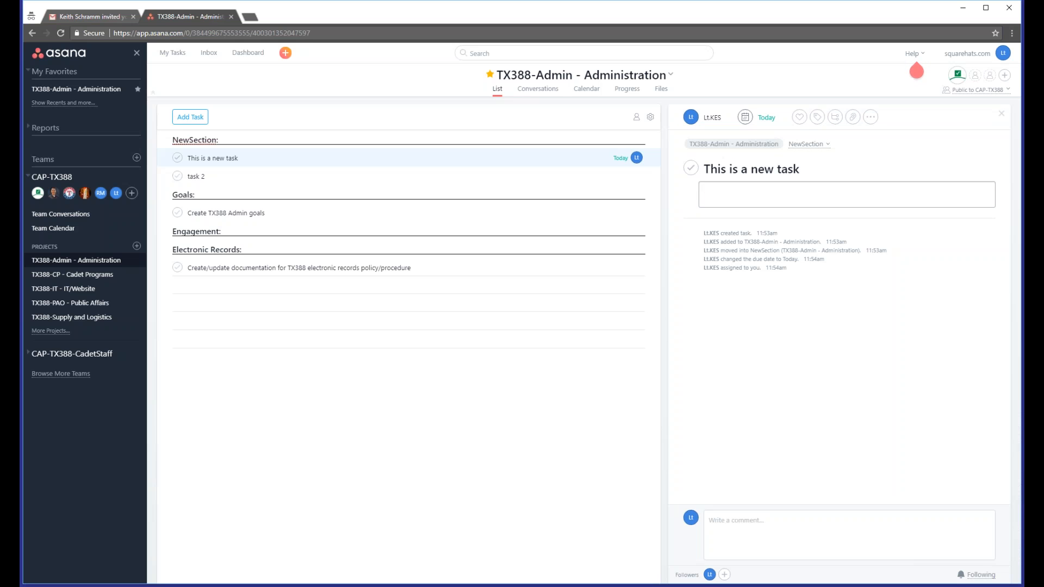
text(These are details..)
Step: Add two subtasks named 'SubTask = 1' and 'SubTask = 2' to the task
click(835, 117)
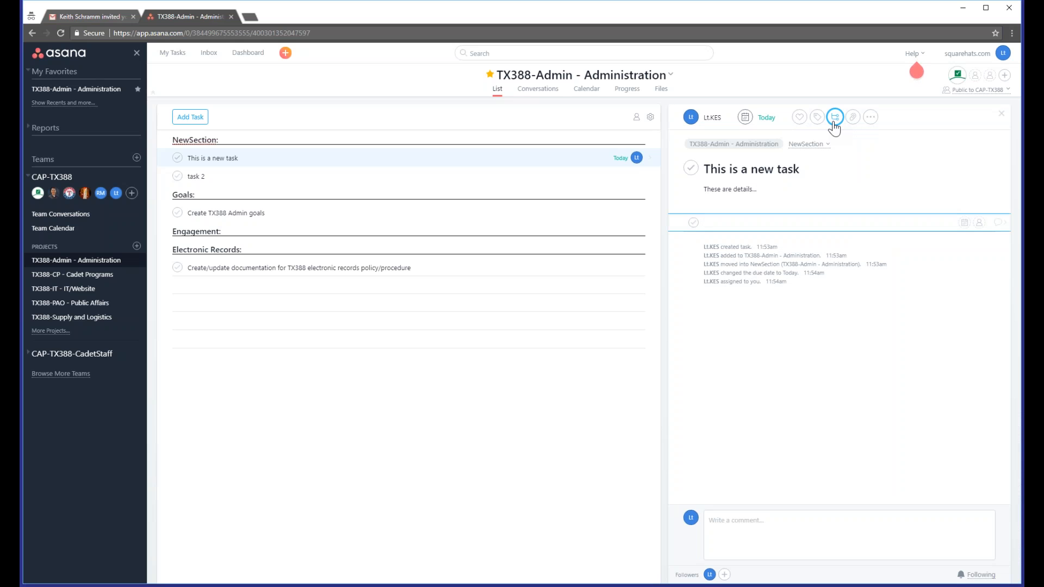
text(SubTask = 1)
key(Return)
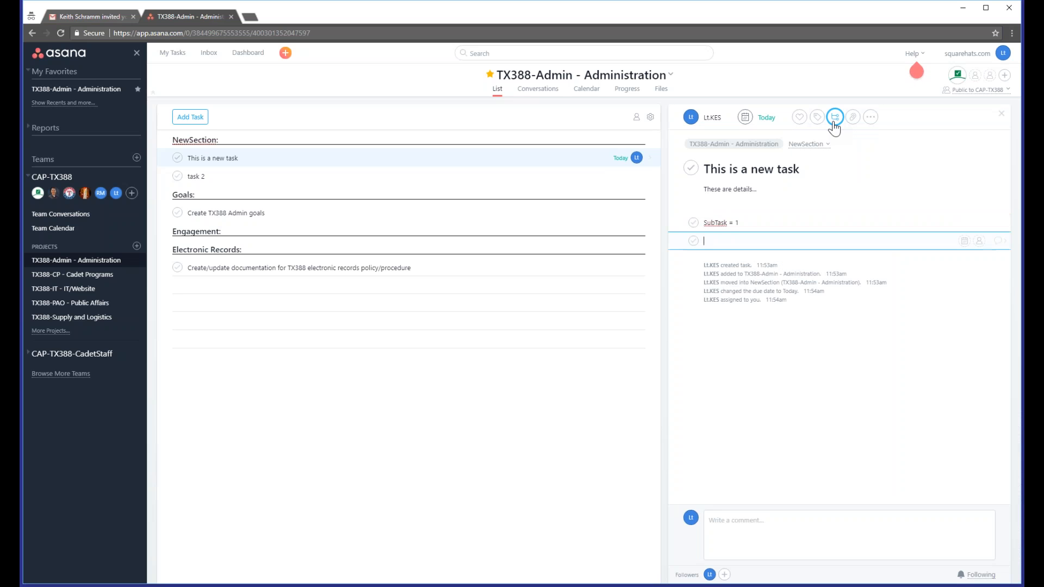
text(SubTask = 2)
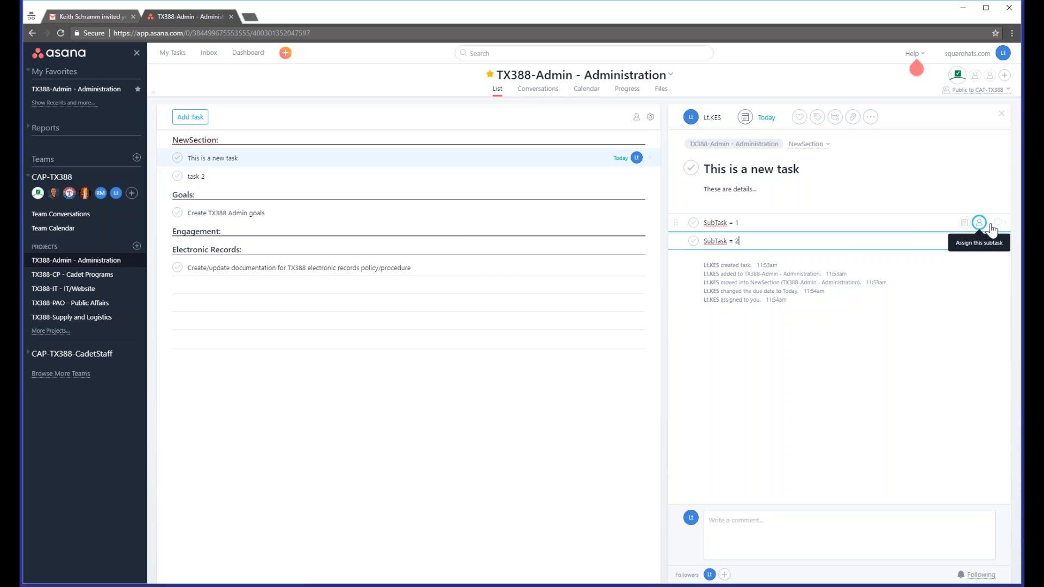
Step: Mark both subtasks complete, followed by the parent task 'This is a new task'
click(837, 219)
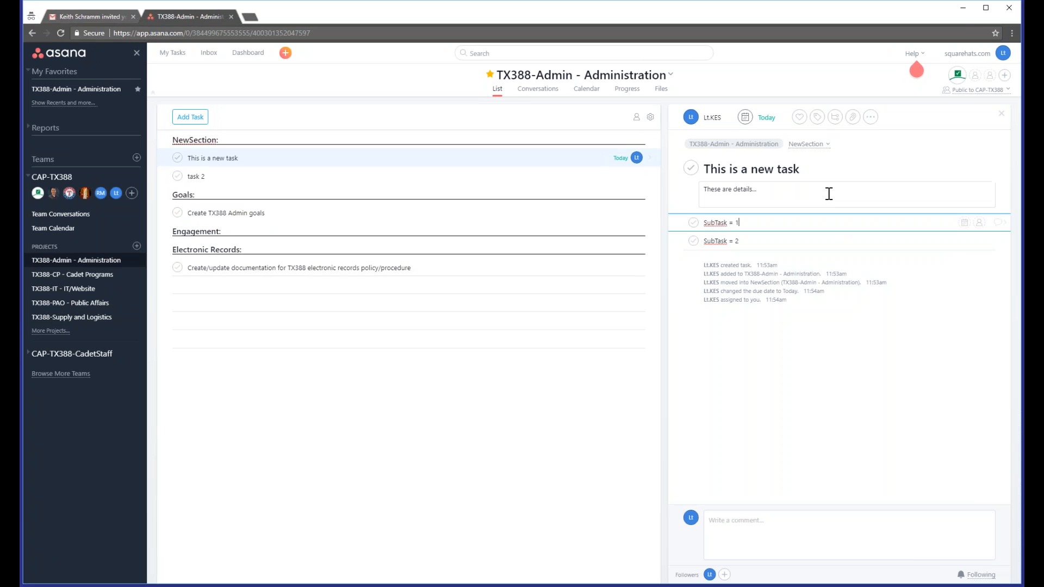
click(693, 223)
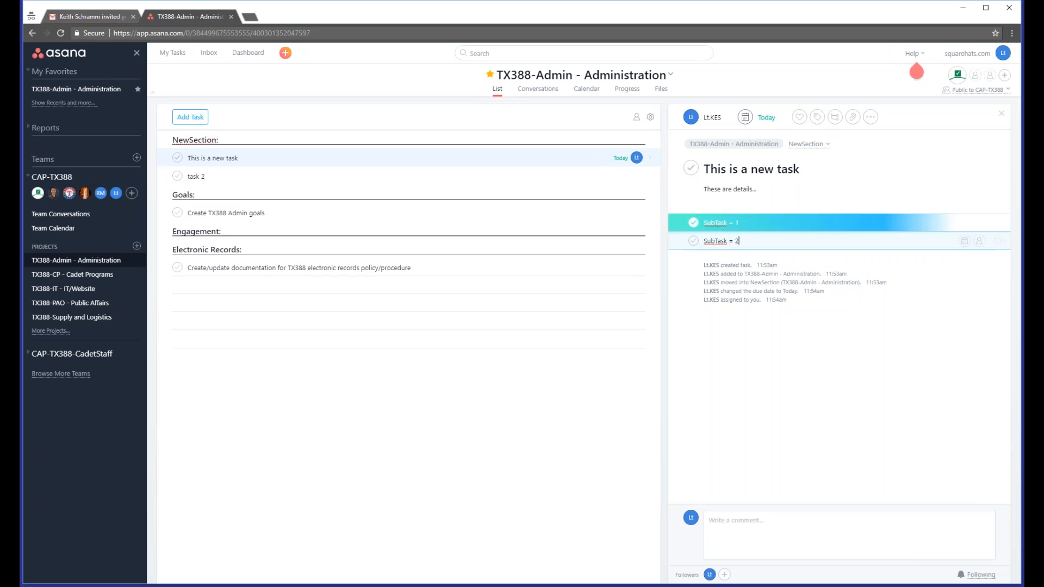
click(693, 241)
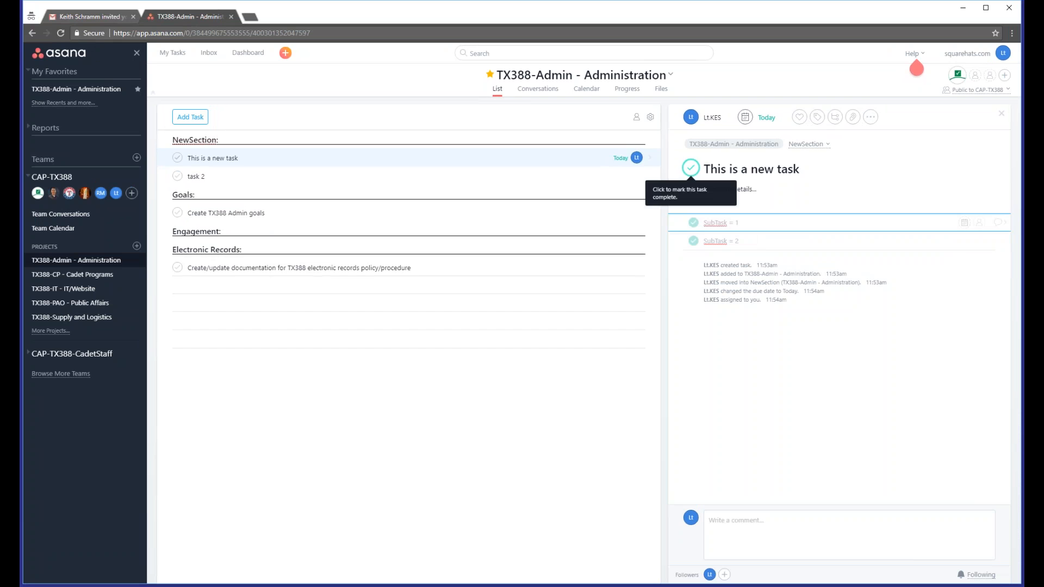
click(691, 168)
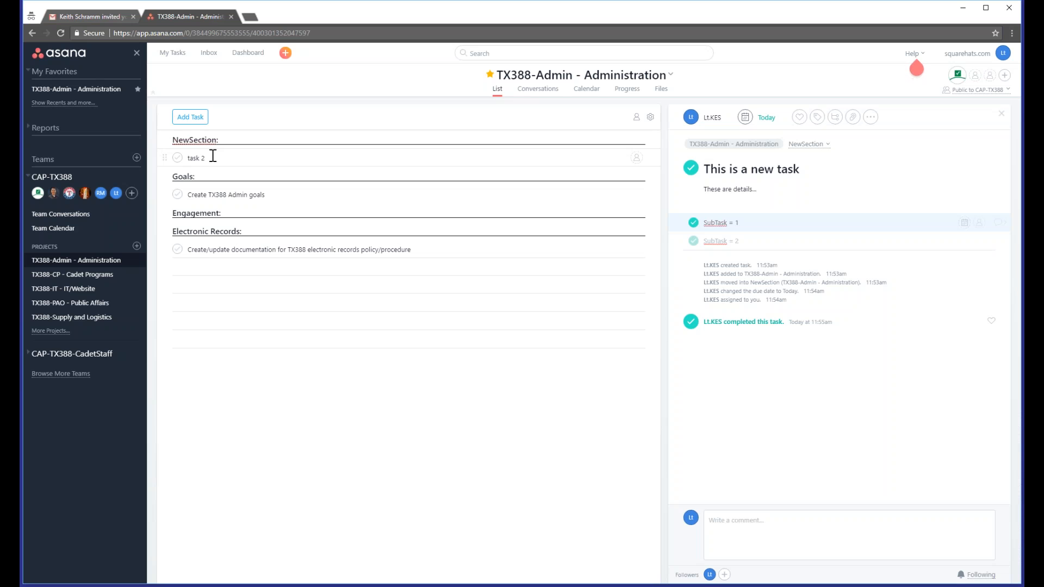
Step: Change the project list view to show all tasks, including completed ones
click(651, 117)
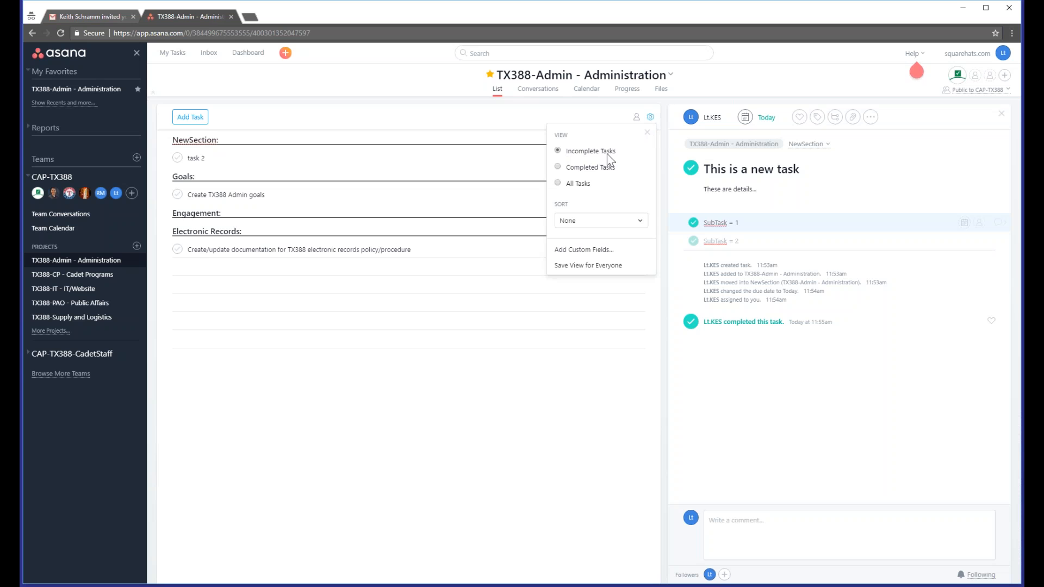
click(581, 183)
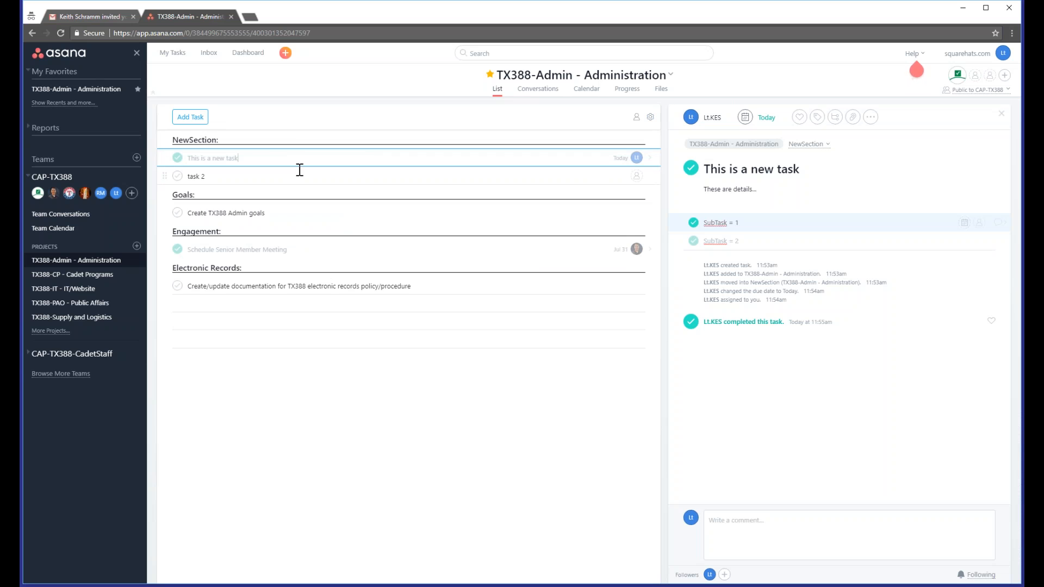
Step: Switch the list view back to incomplete tasks only and close the view options
click(650, 117)
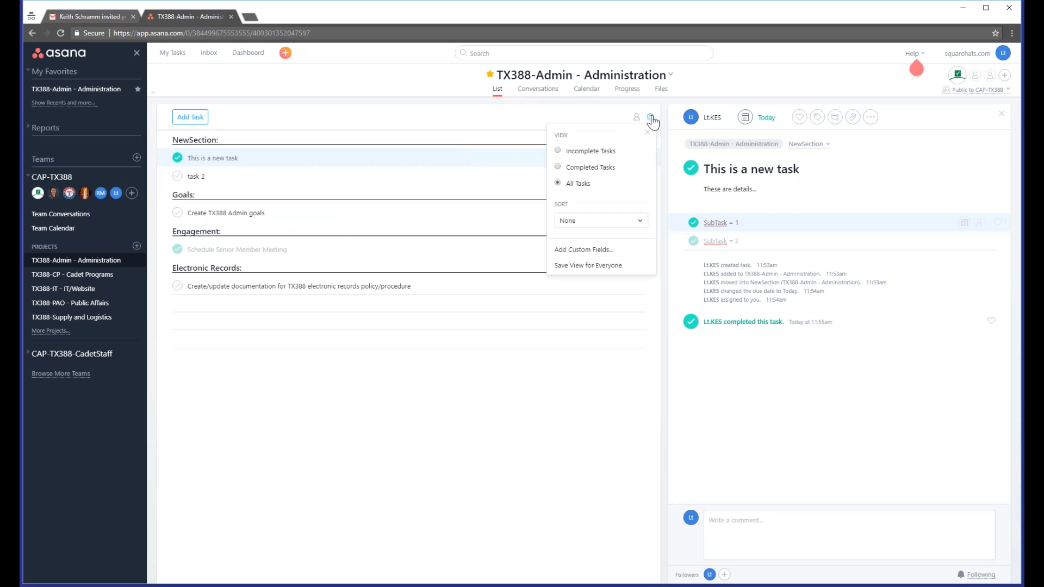
click(593, 156)
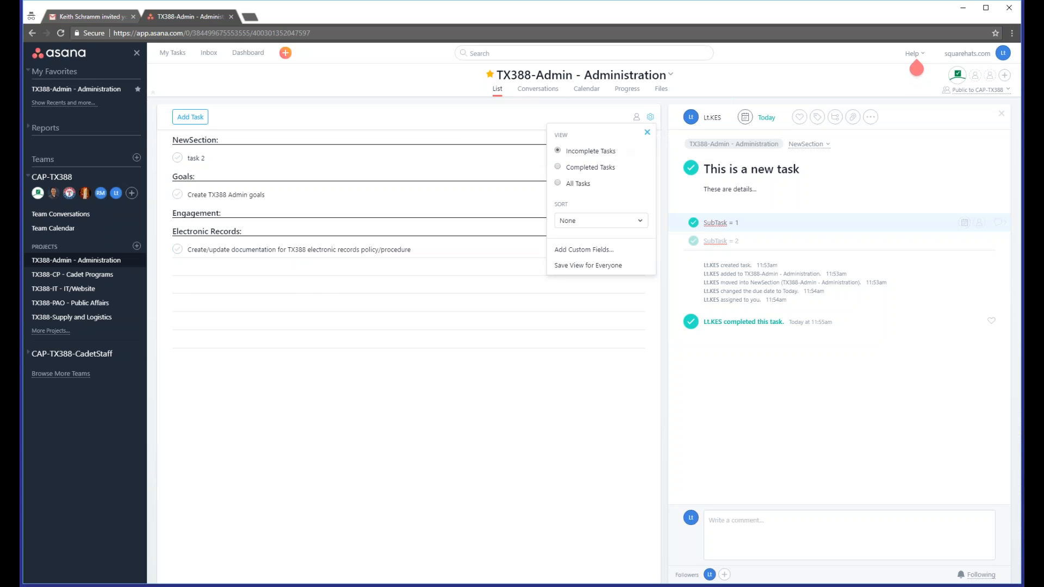
click(648, 133)
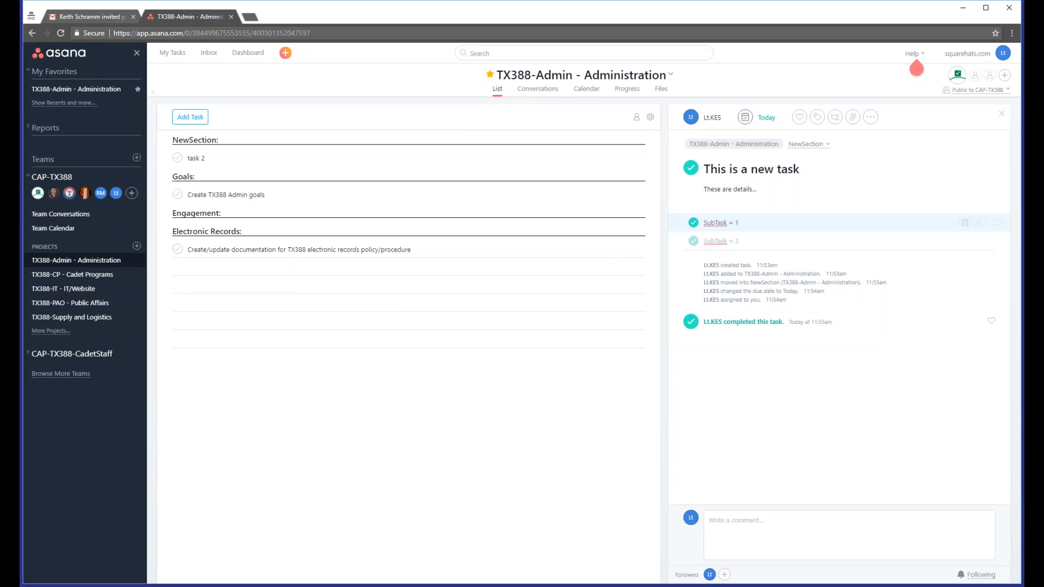
Step: Create a new project named 'Sample BOARD' with the Board layout in the CAP-TX388 team
click(137, 246)
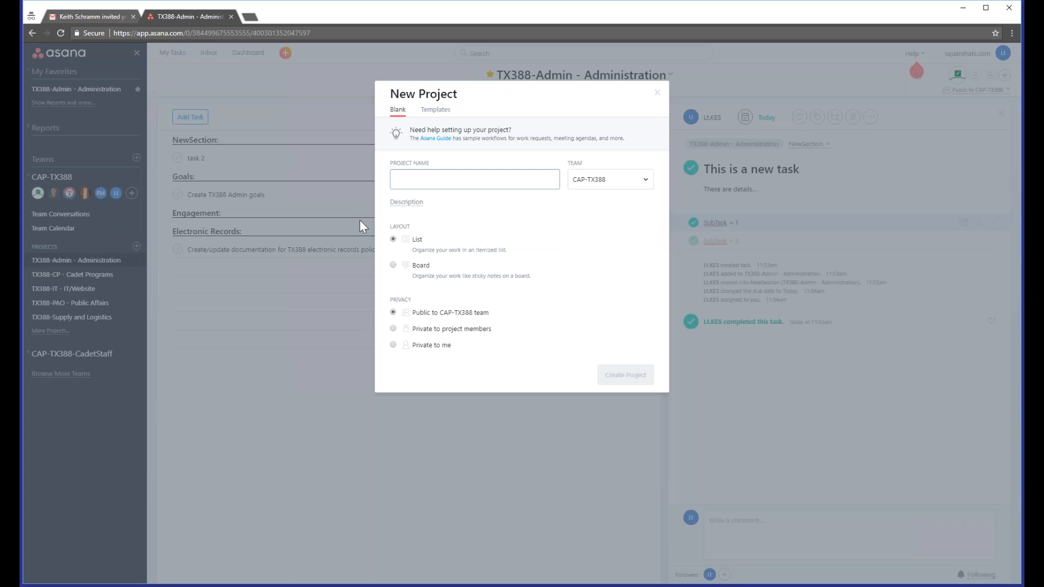
text(Sample BOARD)
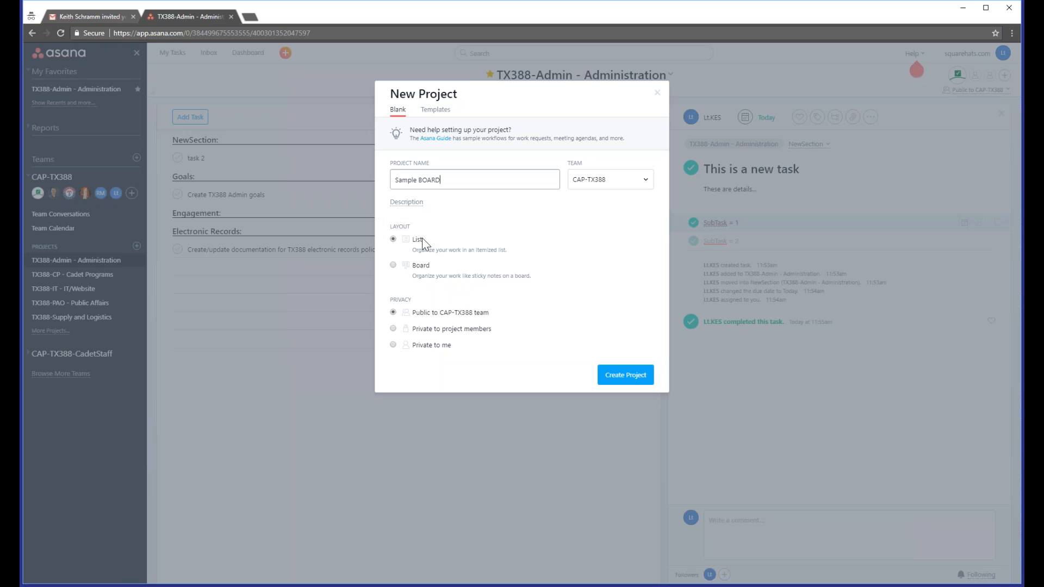
click(393, 266)
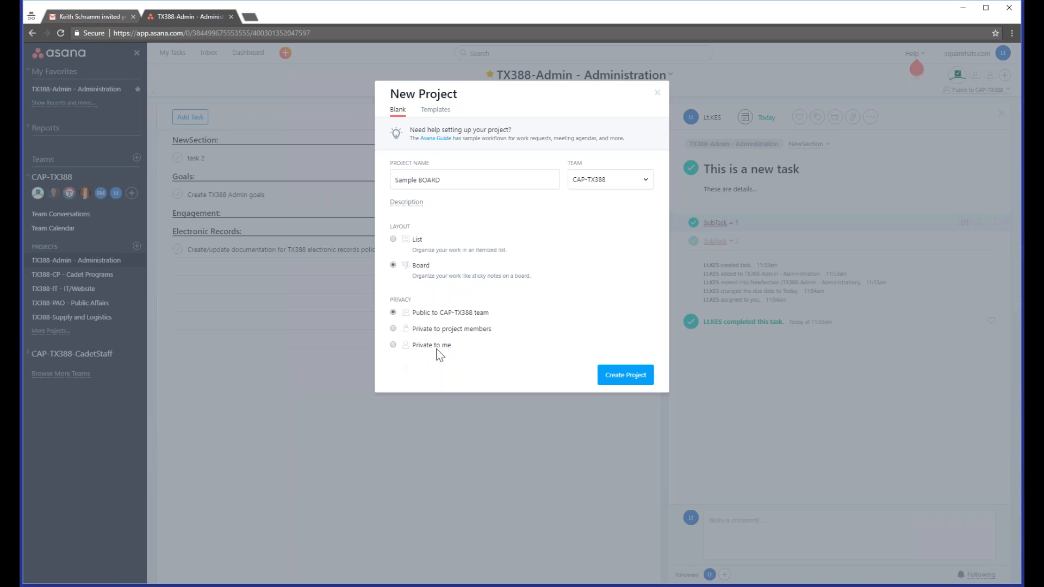
click(605, 368)
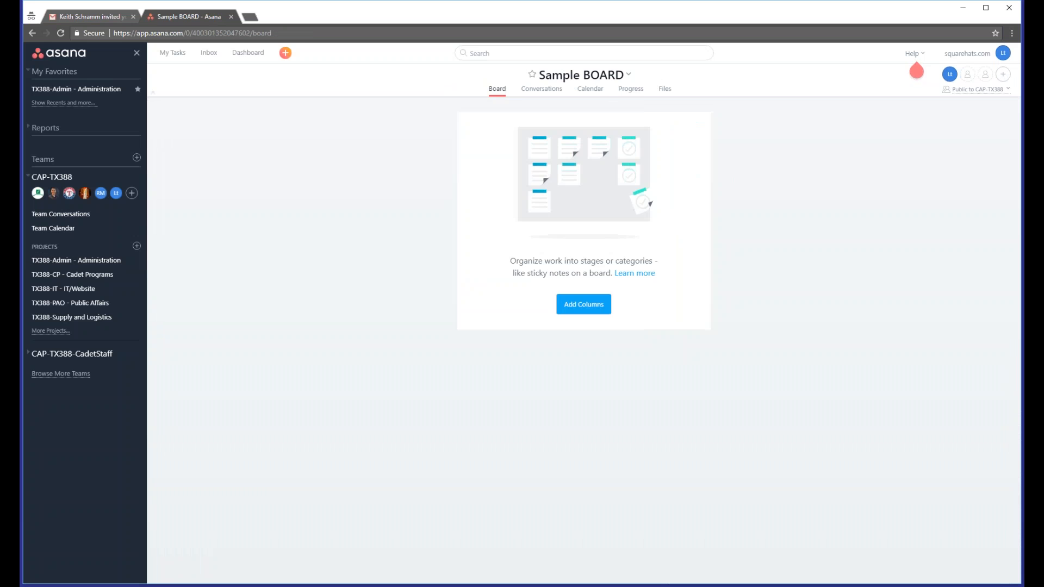
Step: Add four board columns named 'To Do', 'Need Planning', 'In Progress' and 'Done'
click(590, 307)
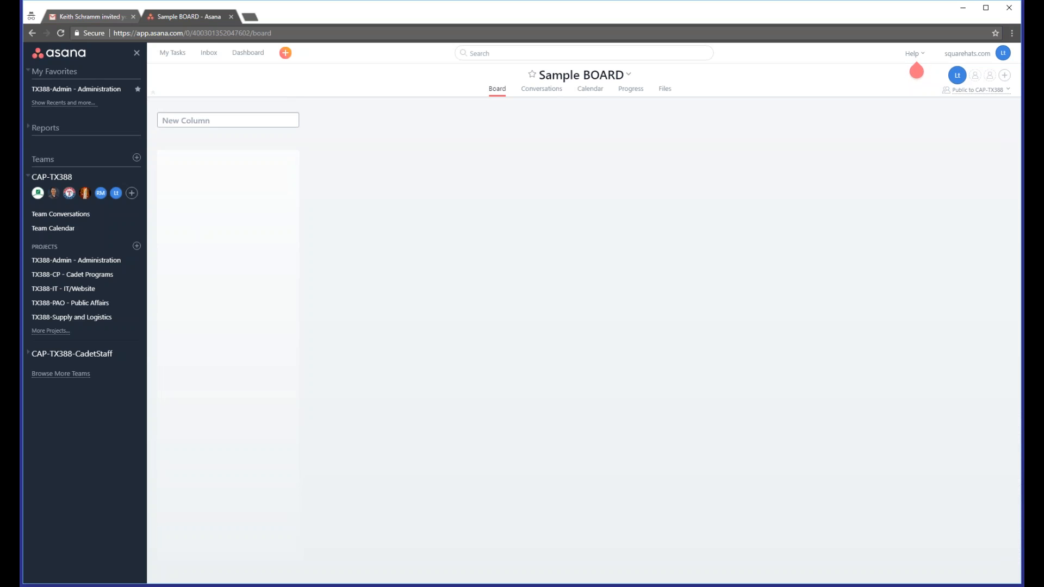
text(To Do)
key(Return)
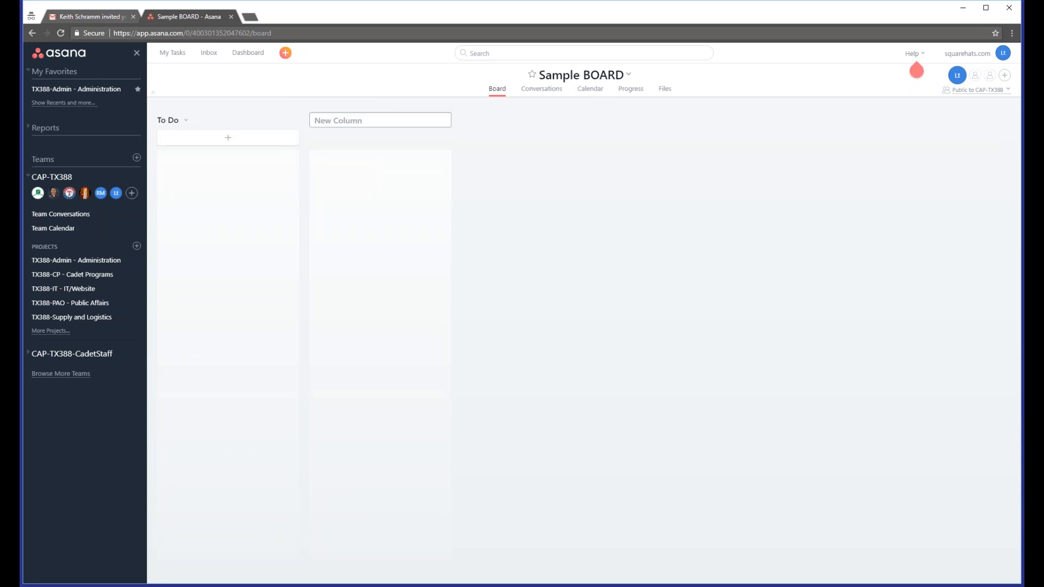
text(Need Planning)
key(Return)
text(In P)
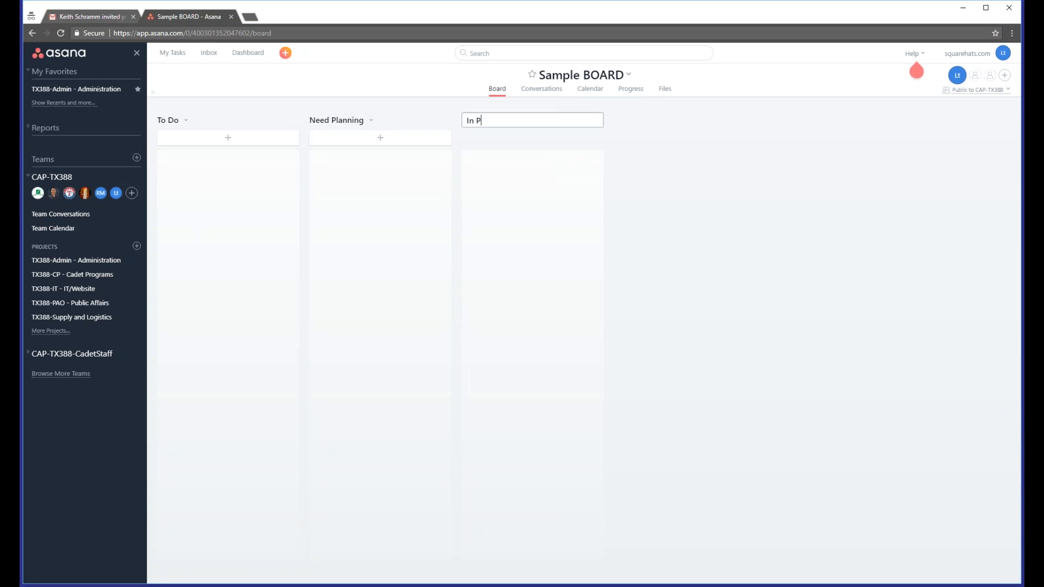
text(rogress)
key(Return)
text(Done)
key(Return)
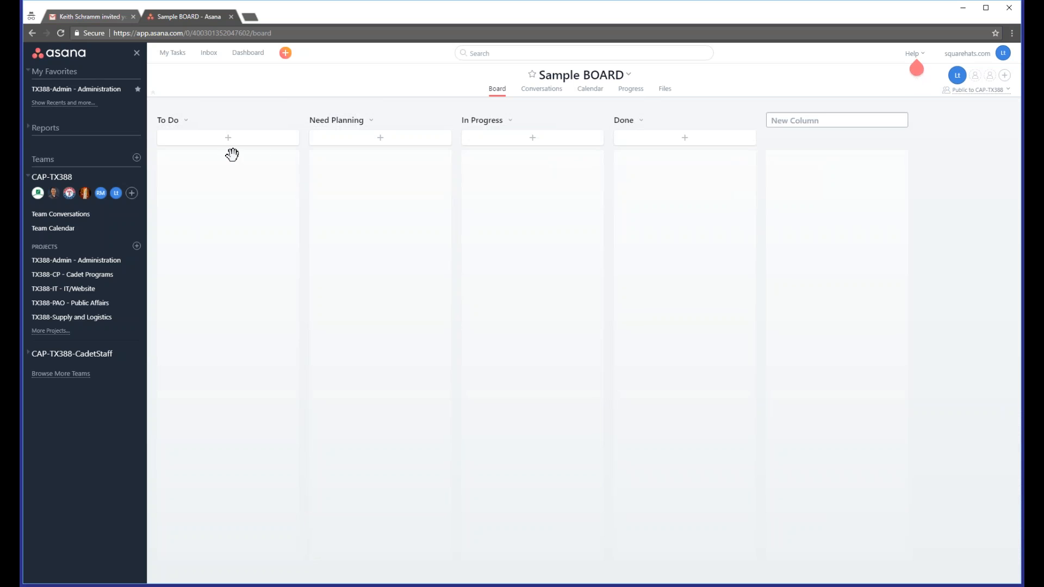
Step: Add three task cards 'new task', 'more work' and 'do something' to the To Do column
click(223, 143)
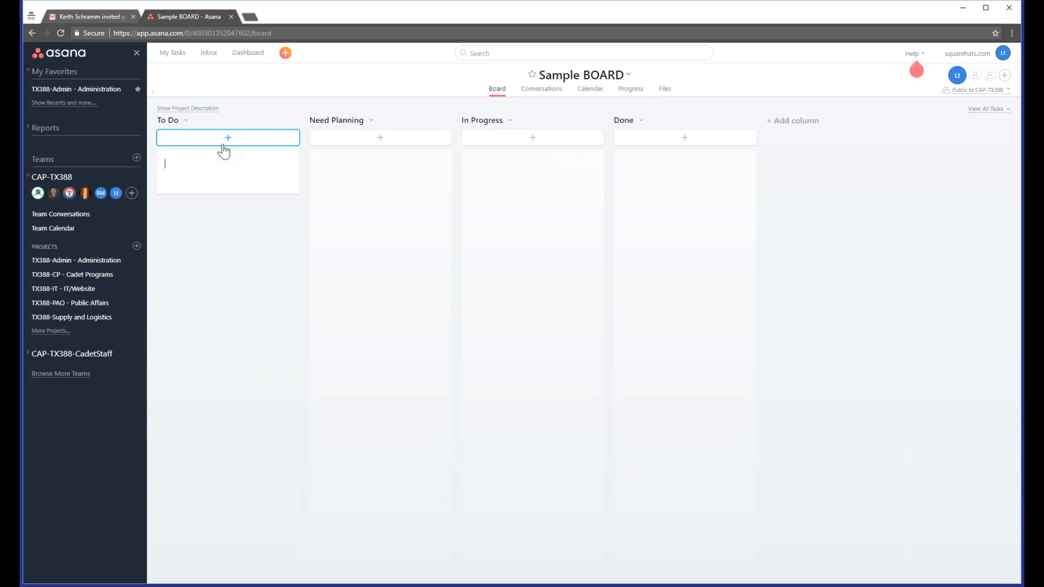
text(new task)
key(Return)
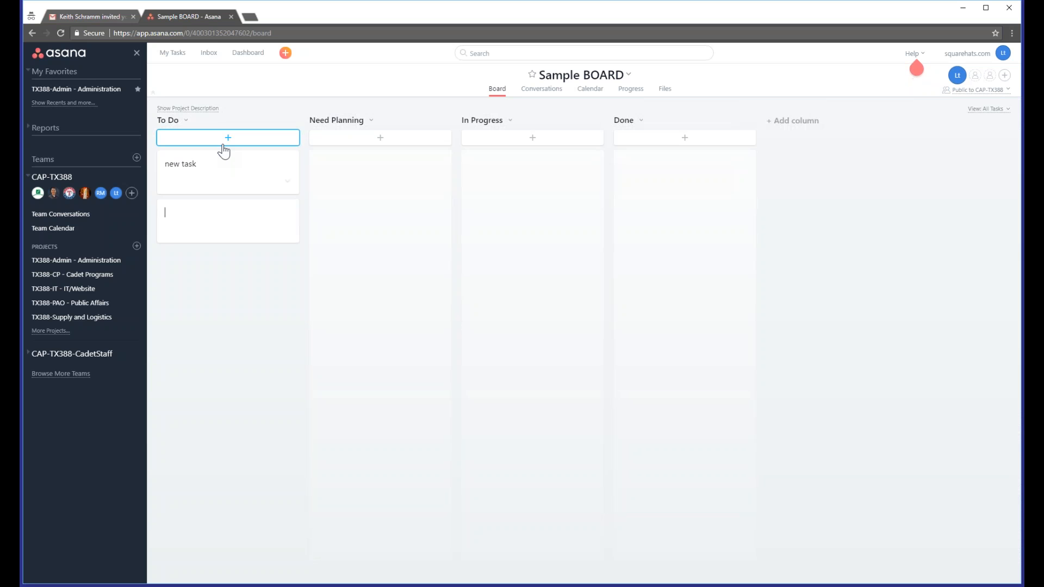
text(more wor)
text(k)
key(Return)
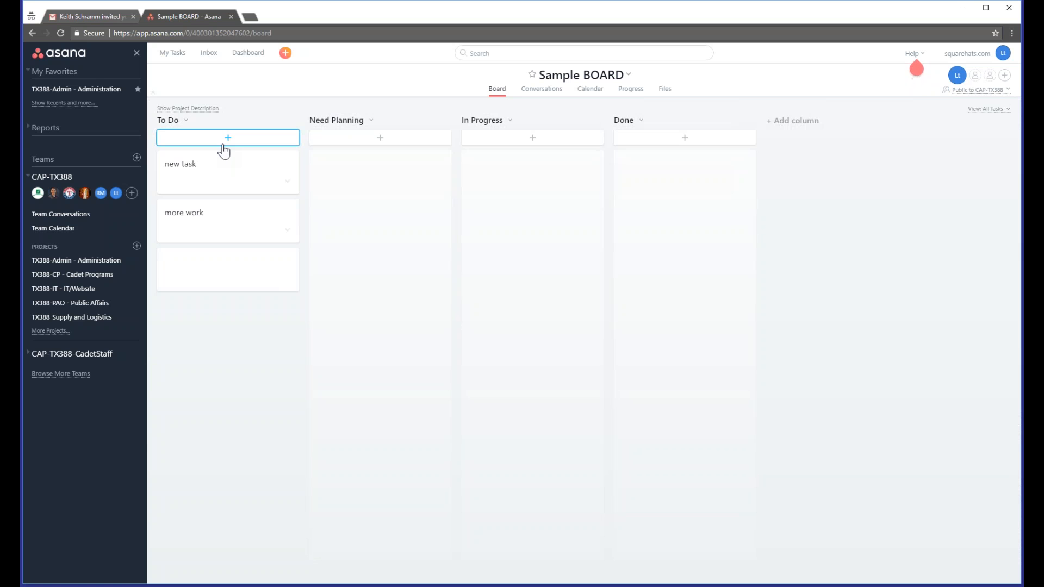
text(do something)
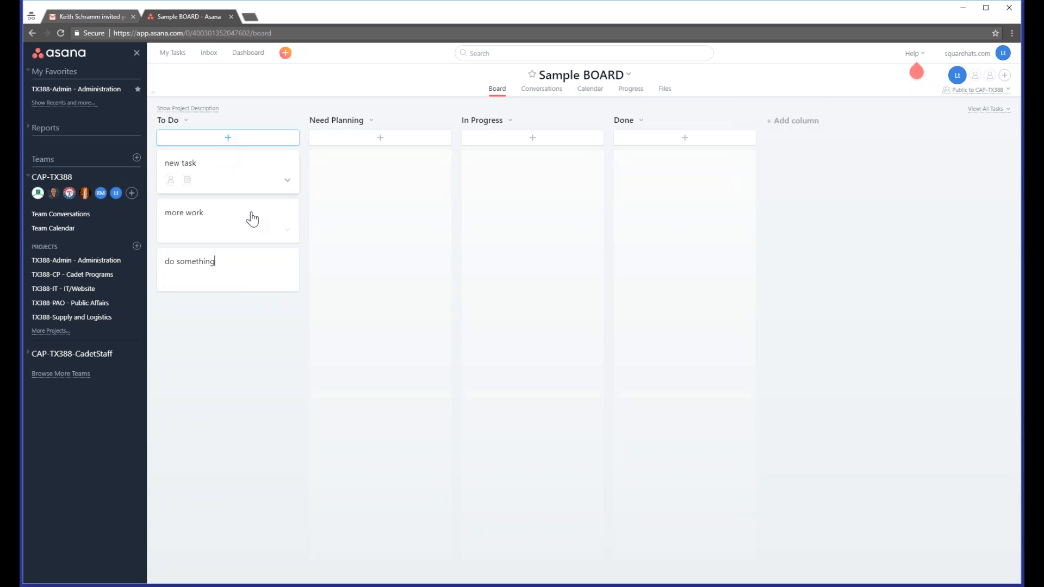
click(211, 228)
key(Escape)
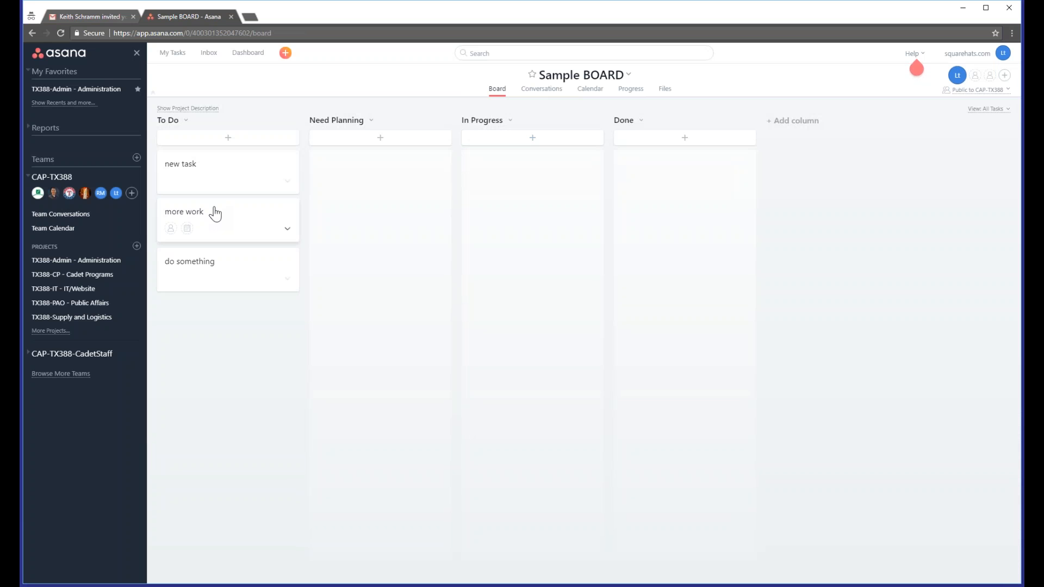
Step: Move 'more work' to Need Planning, 'new task' to In Progress and 'do something' to Done
drag(215, 213, 333, 201)
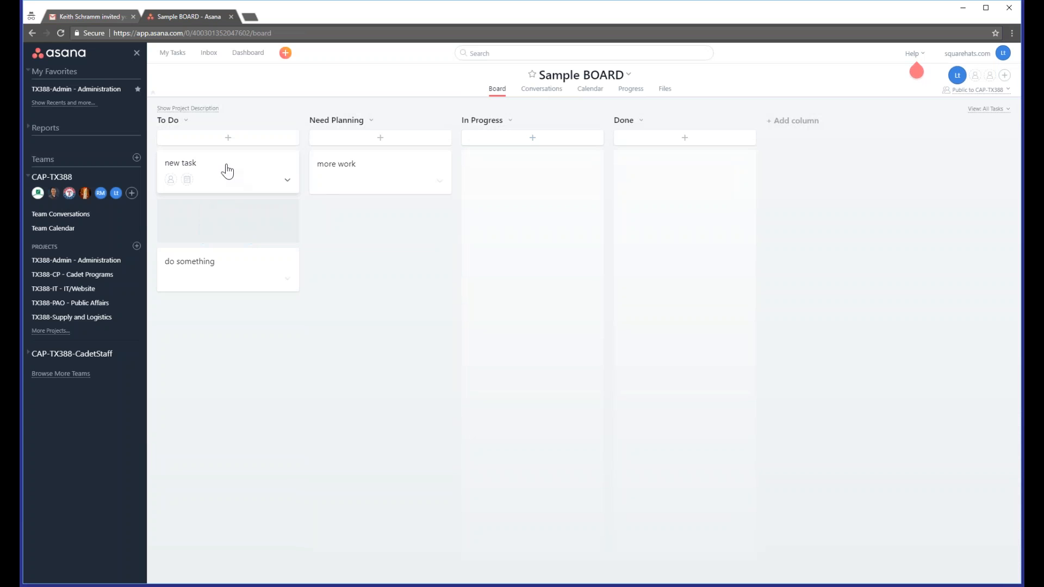
drag(206, 171, 522, 174)
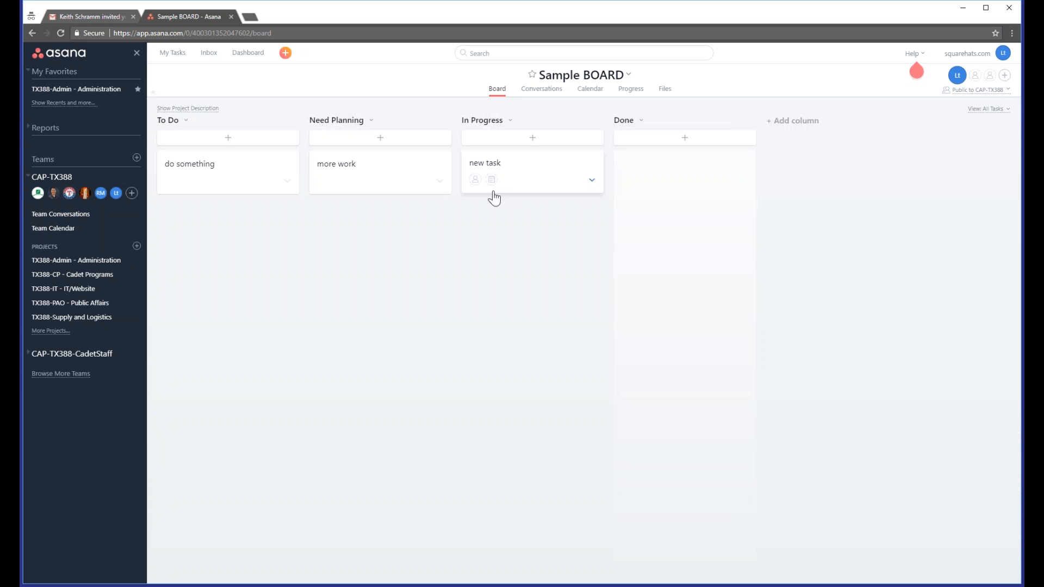
drag(249, 167, 714, 188)
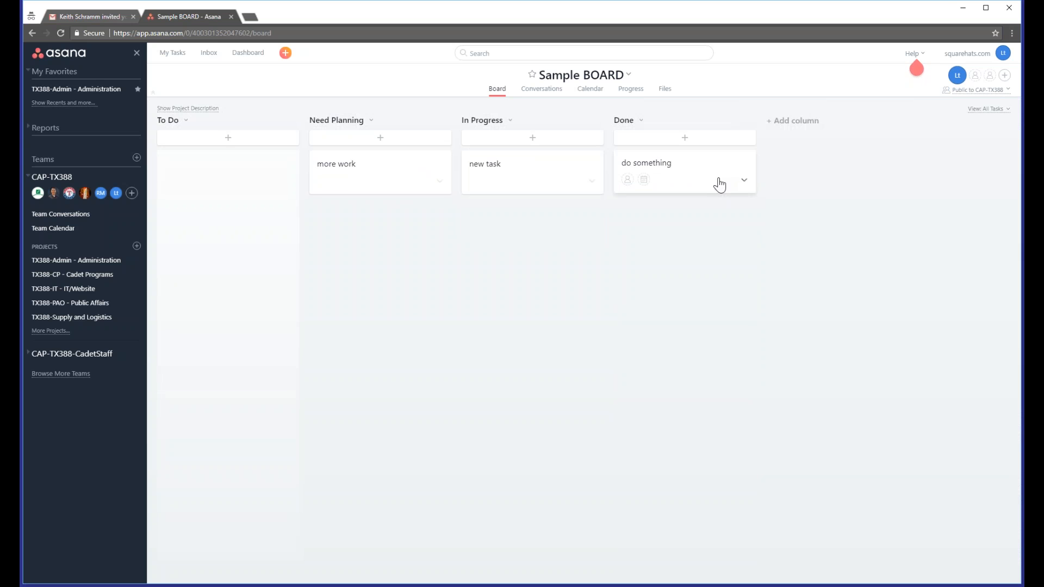
Step: Open the 'do something' card, mark it complete and close its details
click(689, 172)
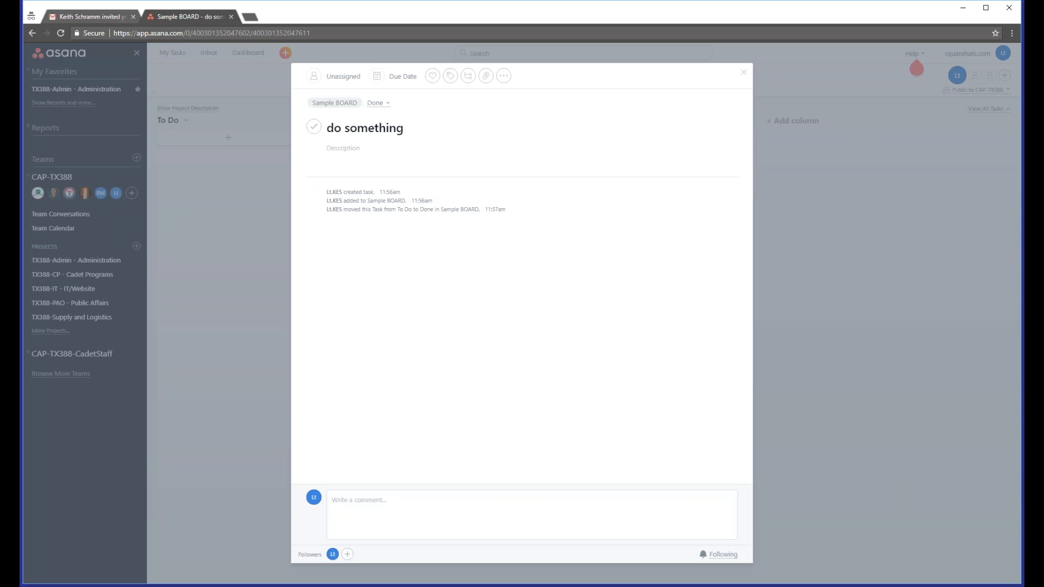
click(314, 127)
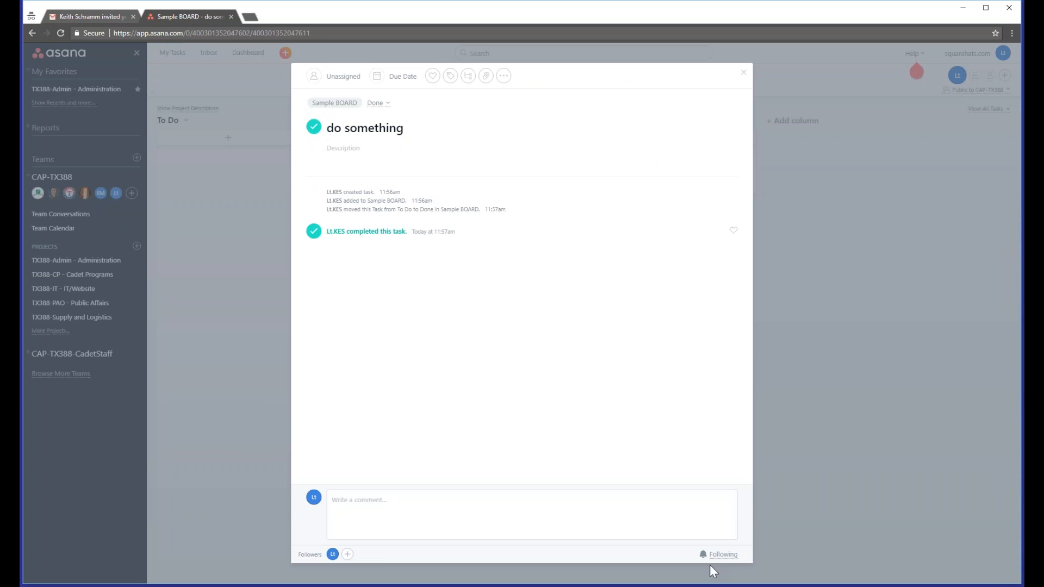
click(744, 72)
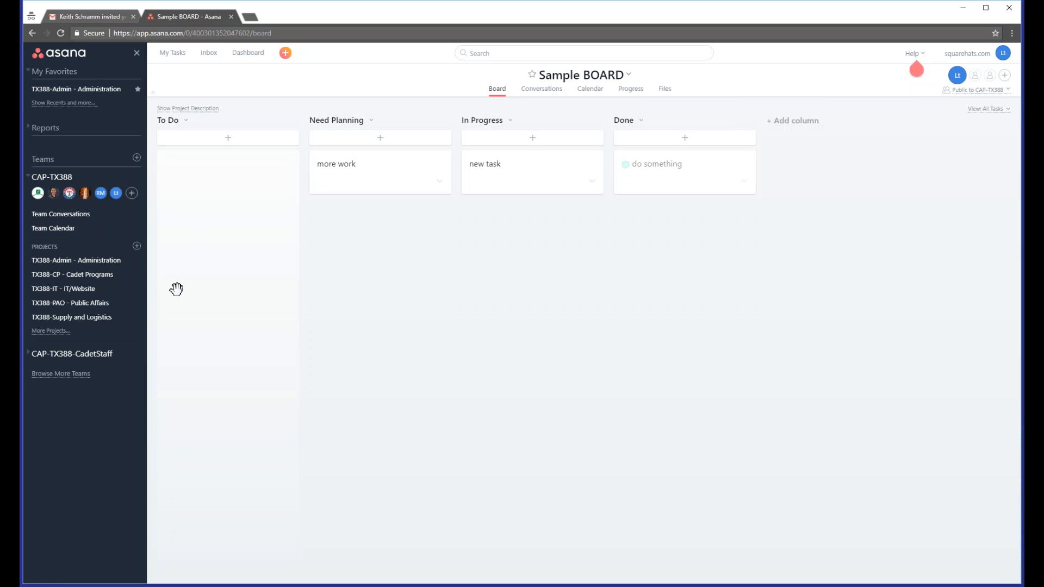
Step: Delete the 'Sample BOARD' project
click(137, 346)
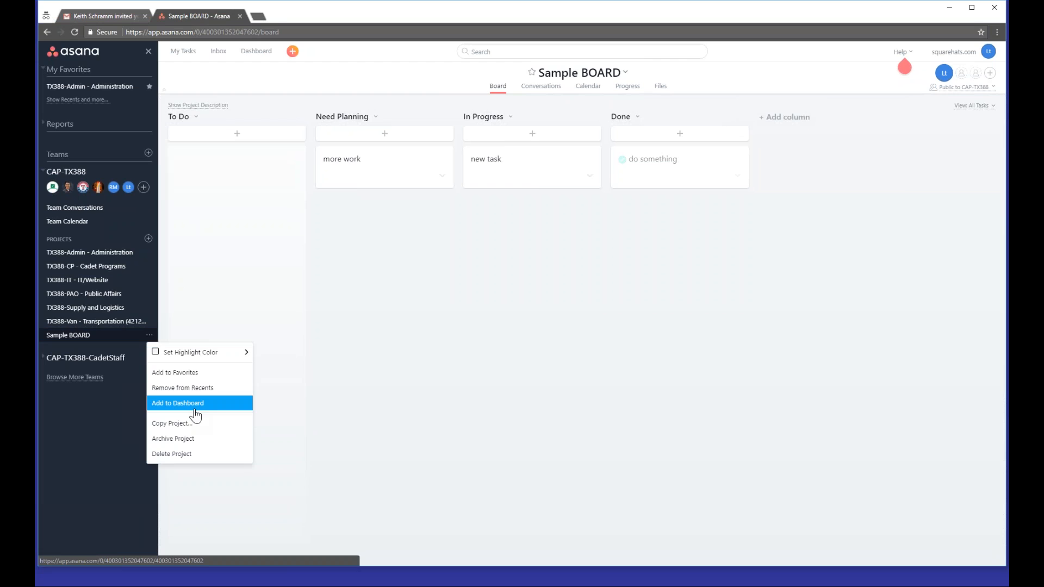
click(172, 454)
click(615, 193)
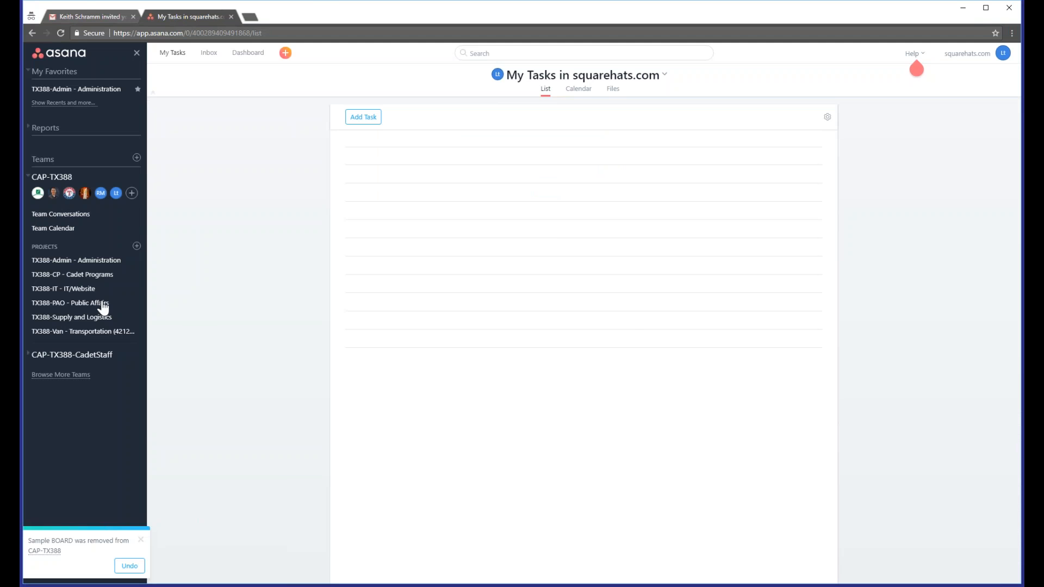
Step: Post the comment 'Creating video on how to use Asana' on the 'Setup Asana Proof of Concept for Project / Task Management' task in TX388-IT - IT/Website
click(106, 267)
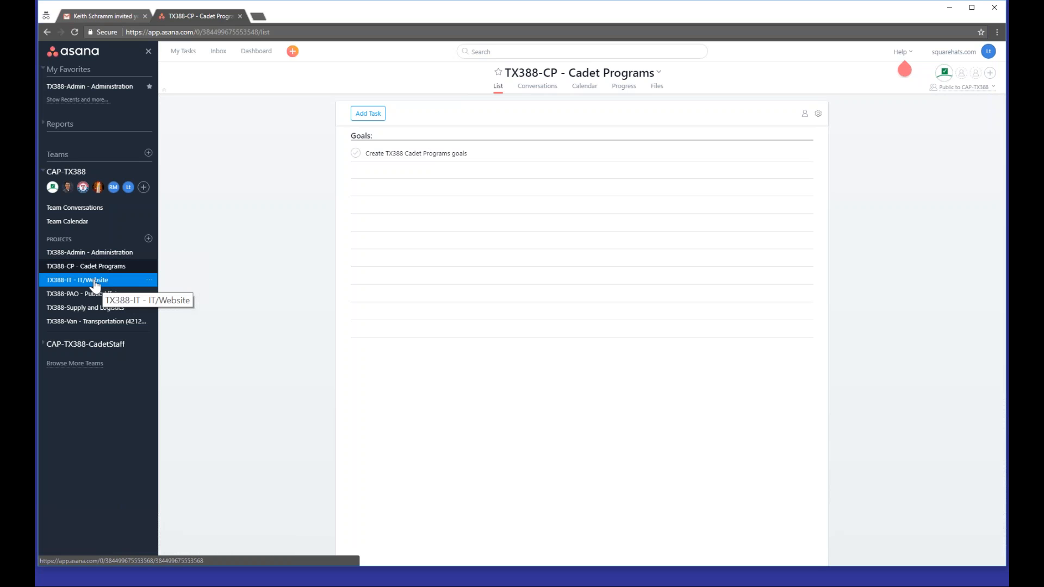
click(95, 280)
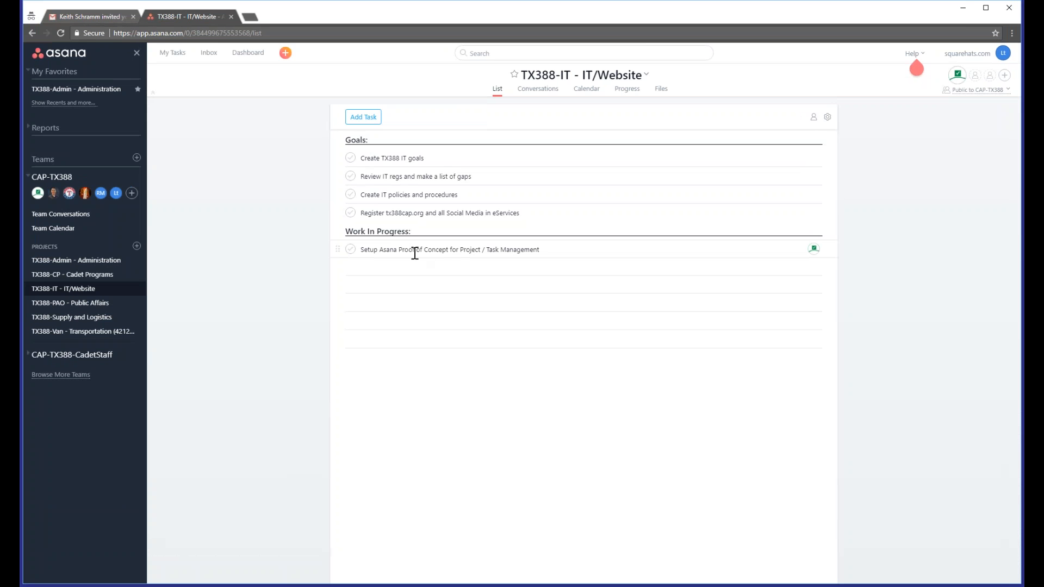
click(454, 252)
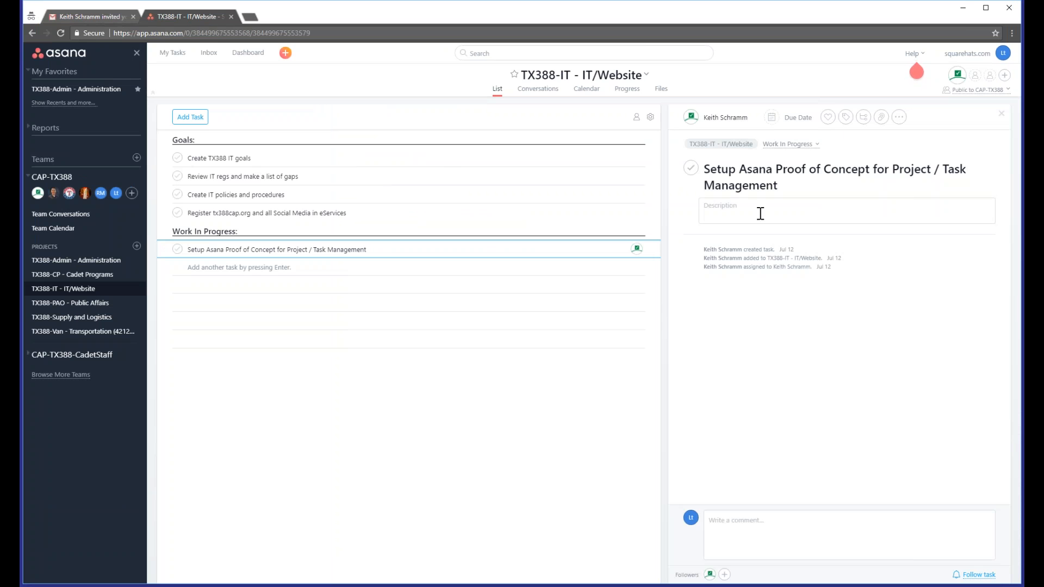
click(759, 531)
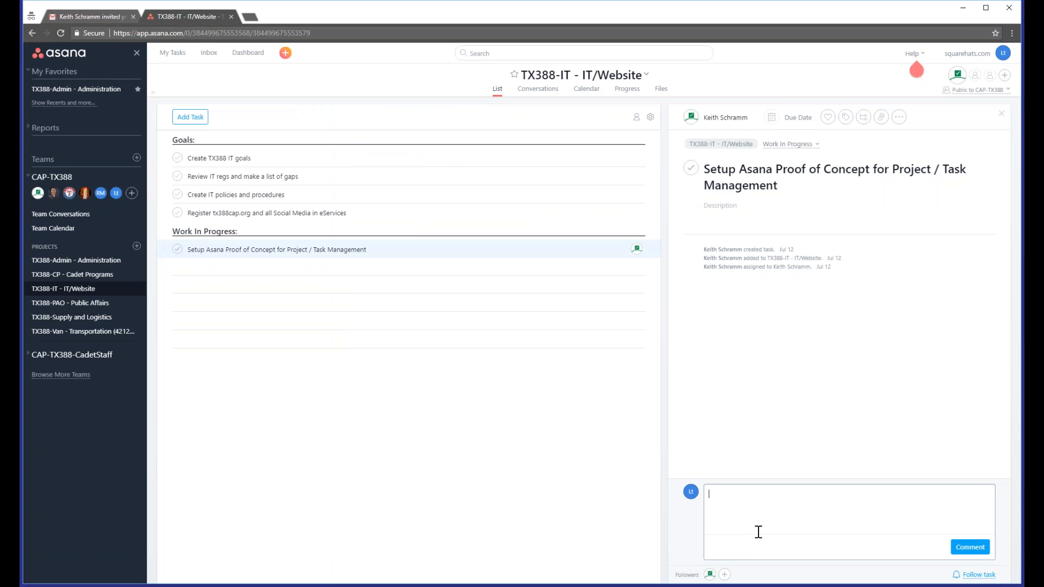
text(Creating video on how to use Asana)
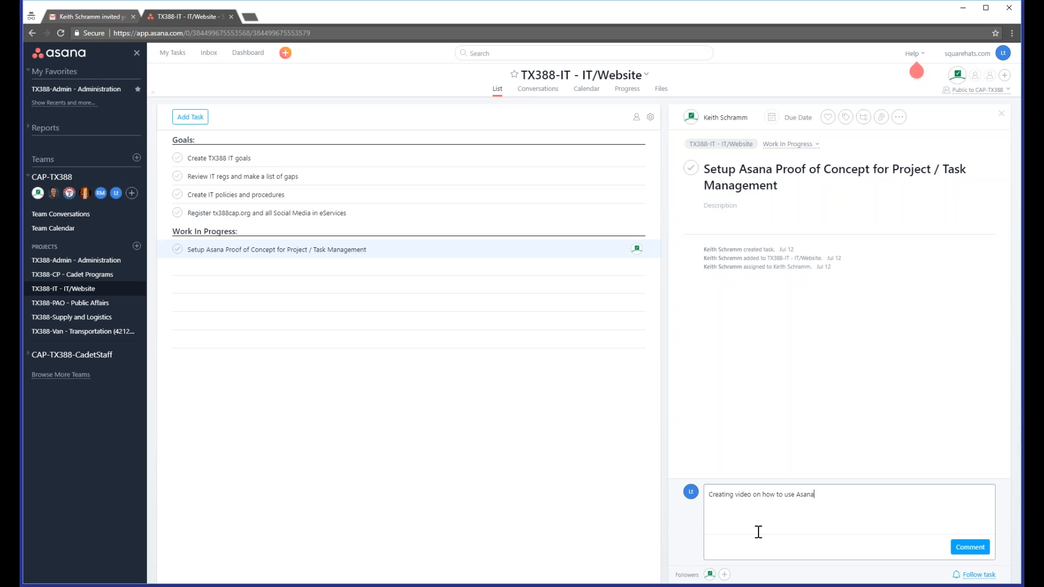
key(Return)
click(970, 548)
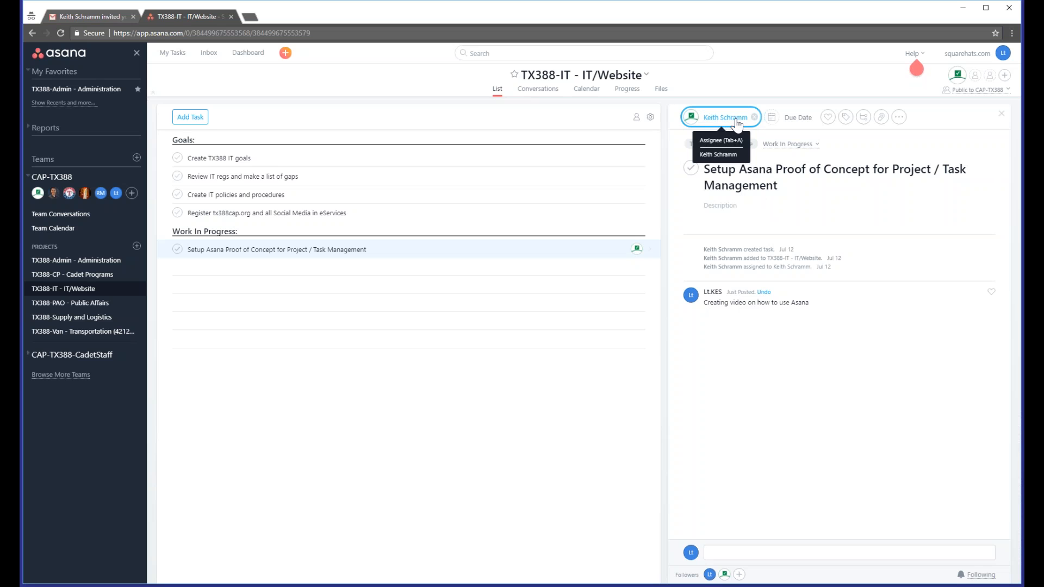
Step: Remove the current assignee from the task and assign it to yourself
click(754, 118)
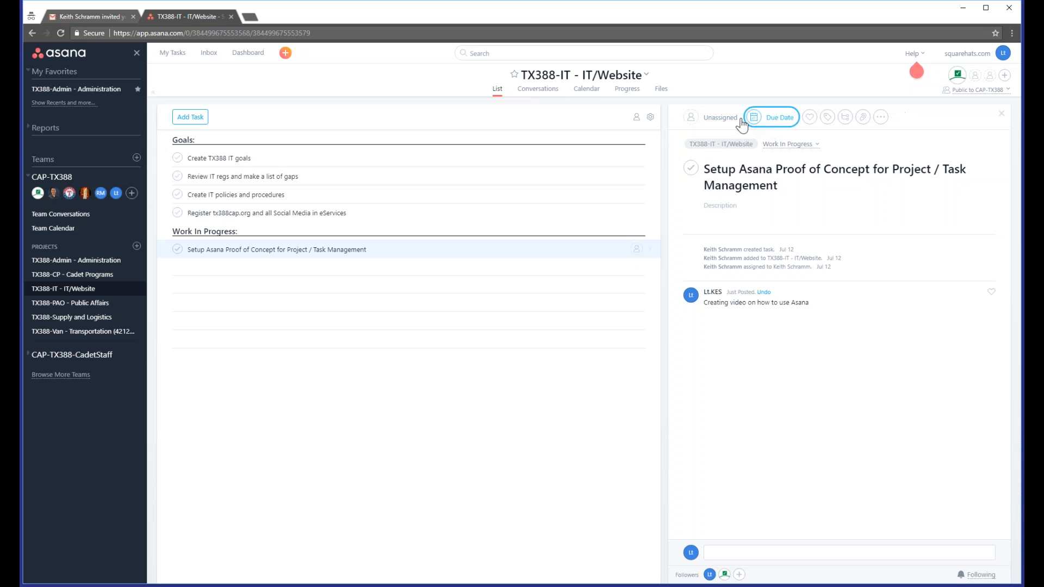
click(726, 117)
click(725, 143)
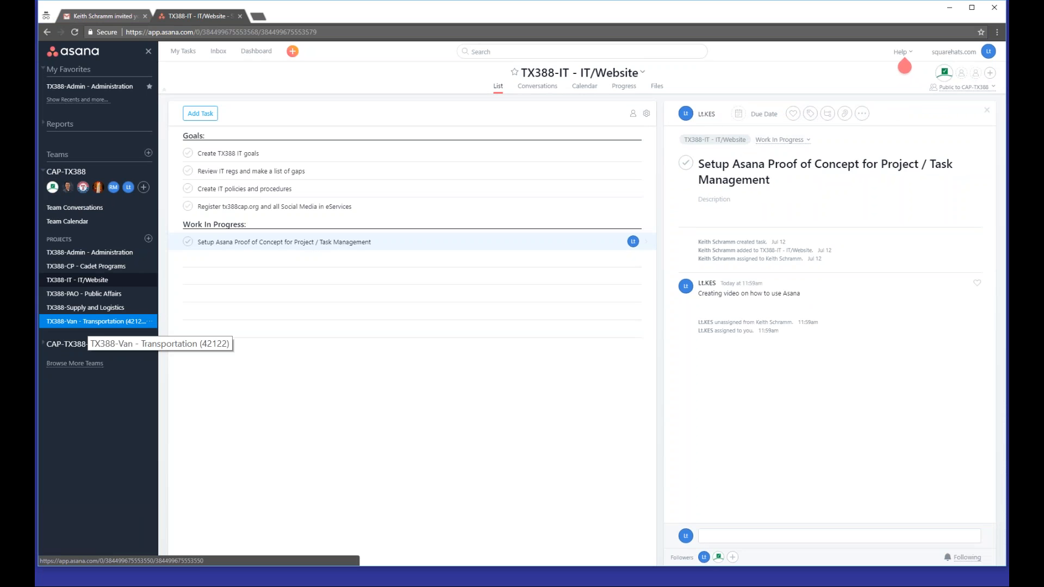
Step: Review the reassigned task in My Tasks, expanding the Upcoming group and opening its details
click(183, 51)
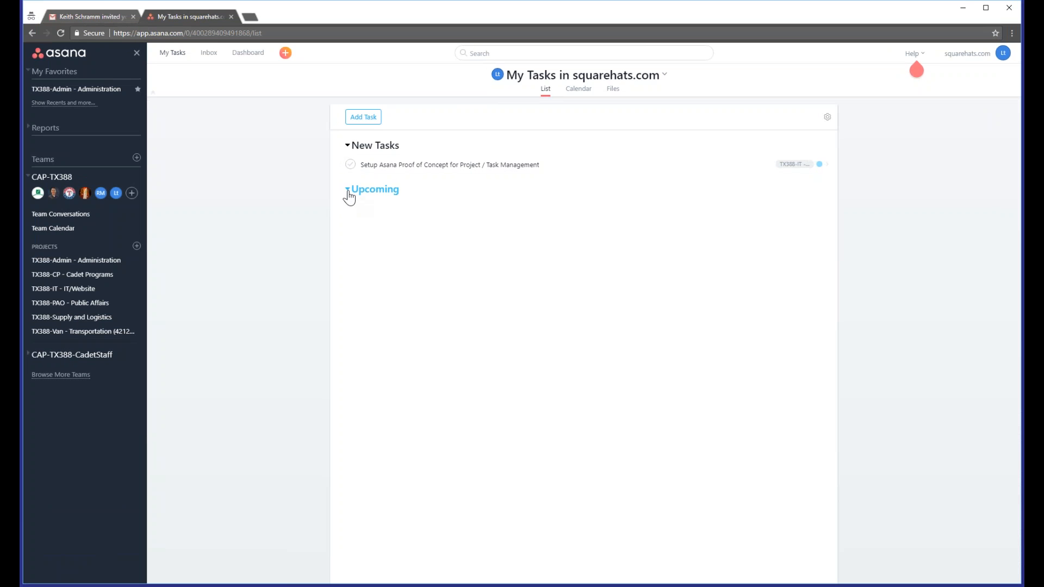
click(349, 193)
click(827, 166)
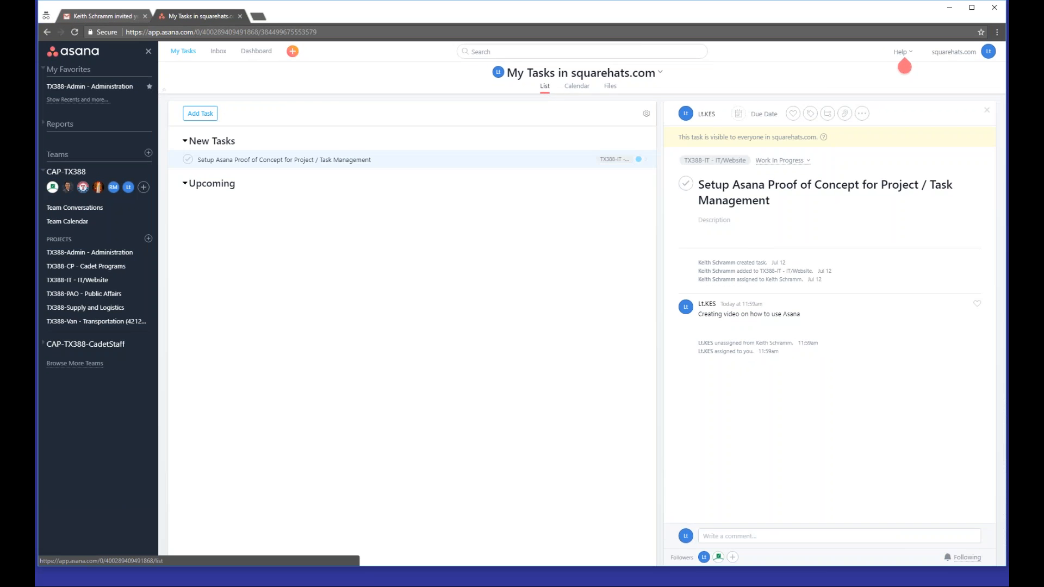
click(183, 51)
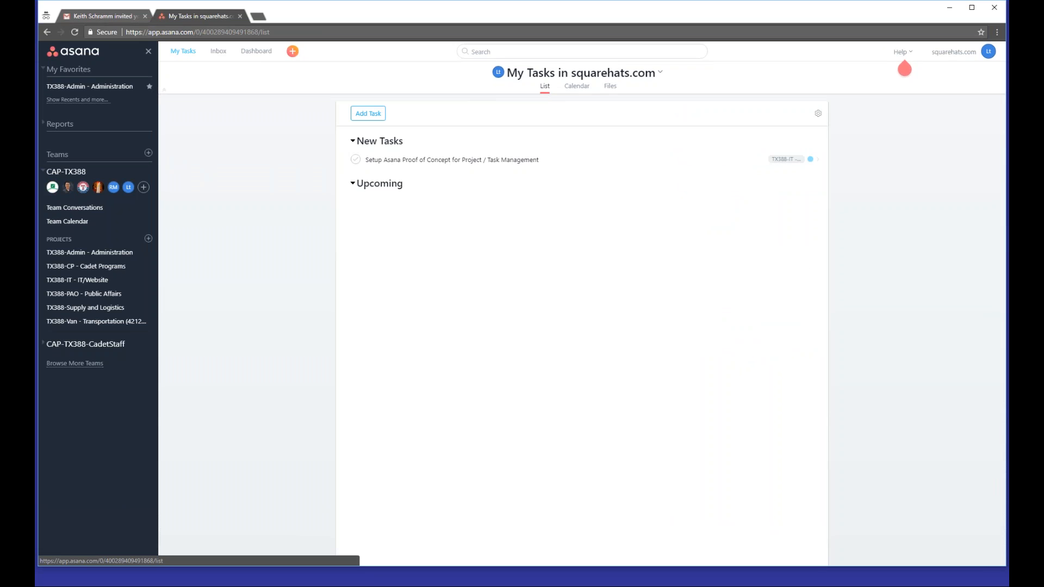
Step: Add a project summary for 'TX388-CP - Cadet Programs' to My Dashboard
click(256, 51)
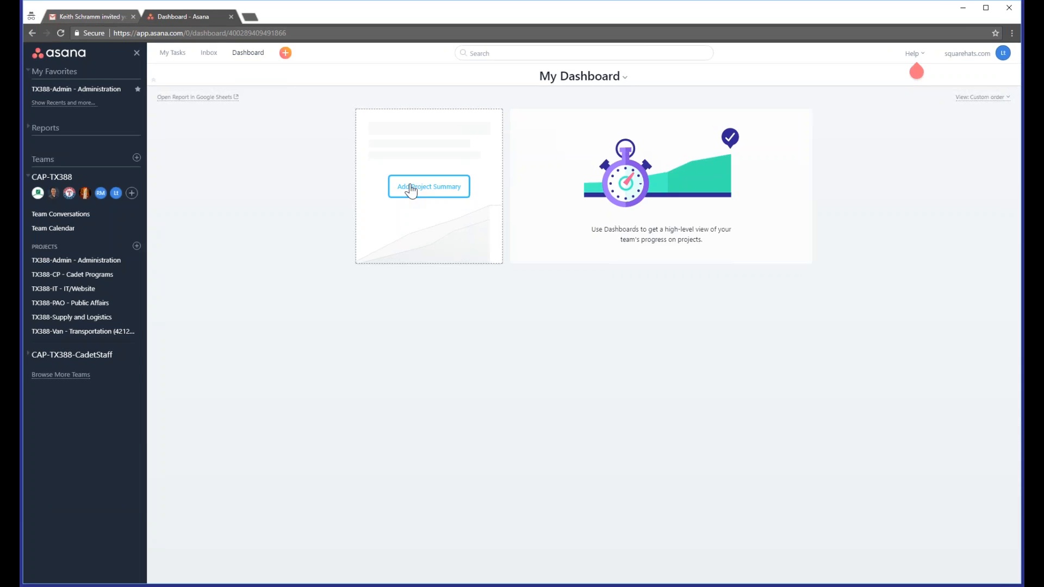
click(411, 189)
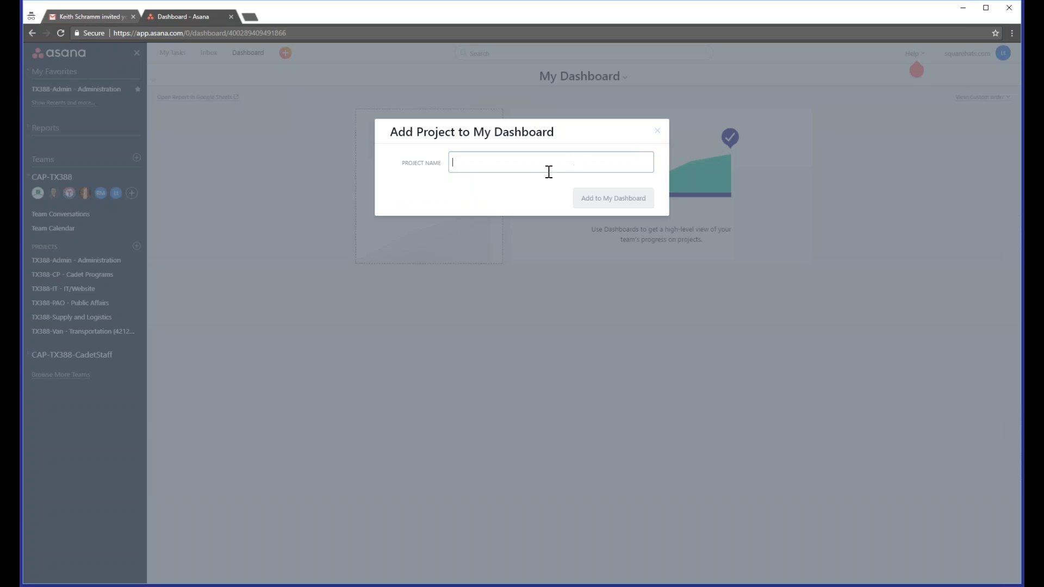
text(C)
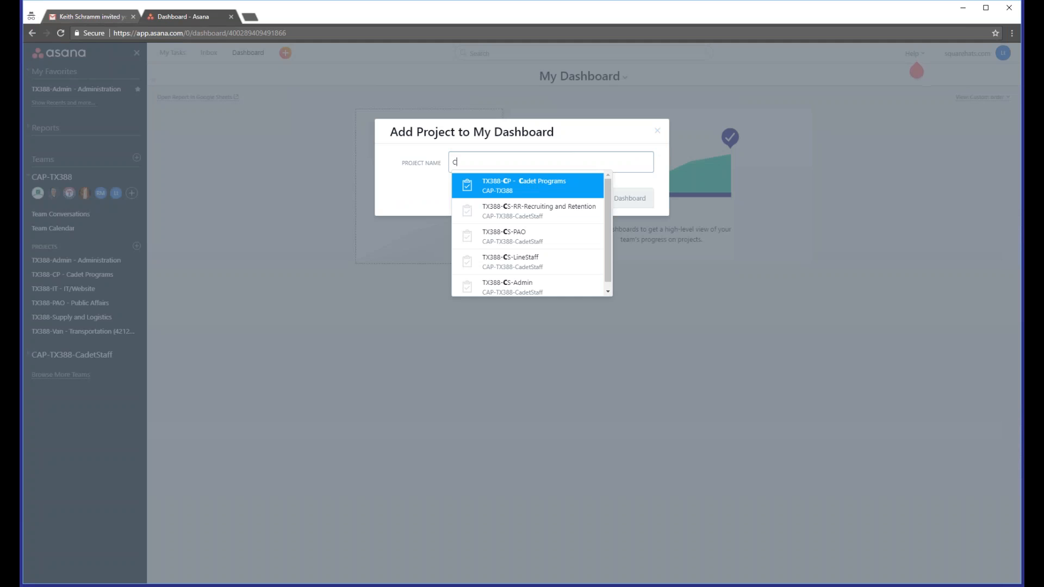
click(536, 189)
click(600, 204)
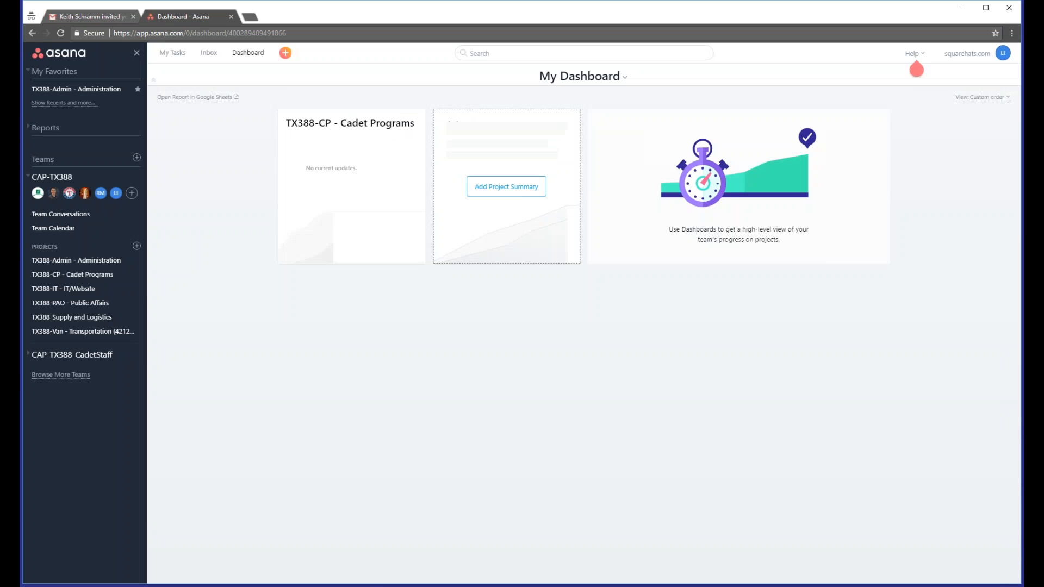
Step: Add a project summary for 'TX388-Admin - Administration' to My Dashboard
click(514, 197)
text(adm)
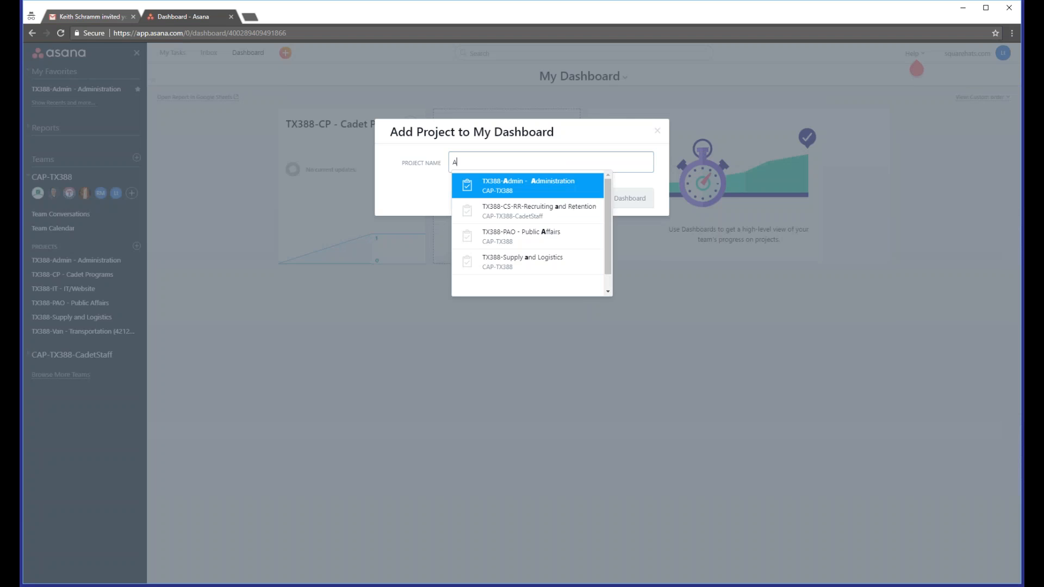
key(Return)
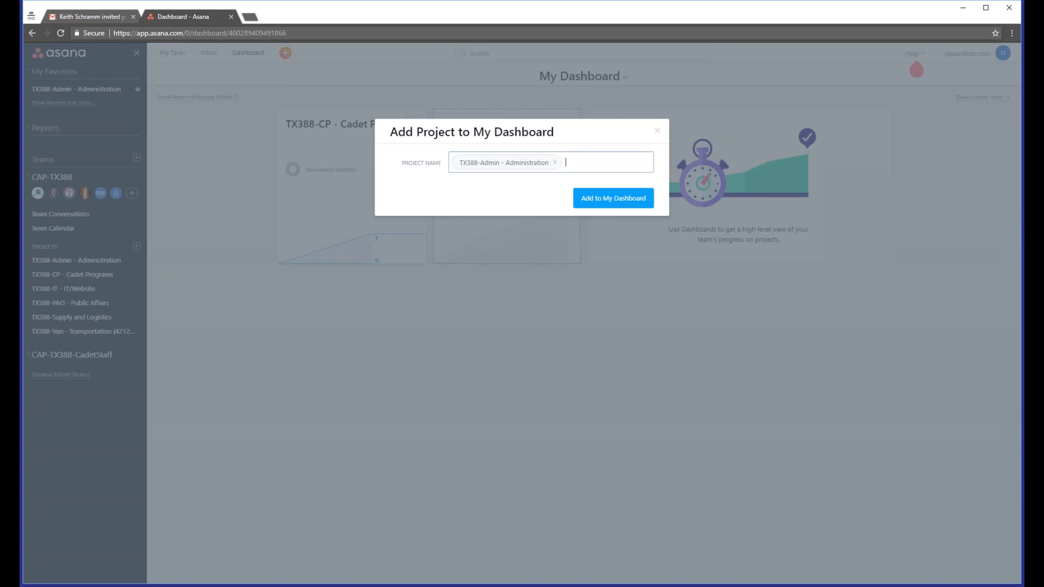
click(590, 204)
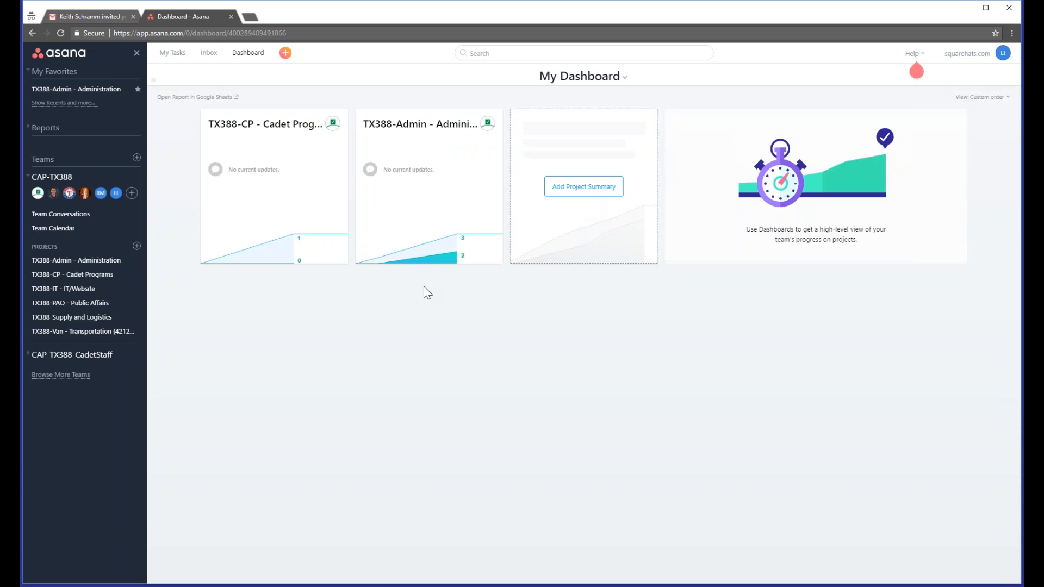
Step: Add the 'TX388-CP - Cadet Programs' project to My Favorites
mouse_move(302, 230)
click(178, 58)
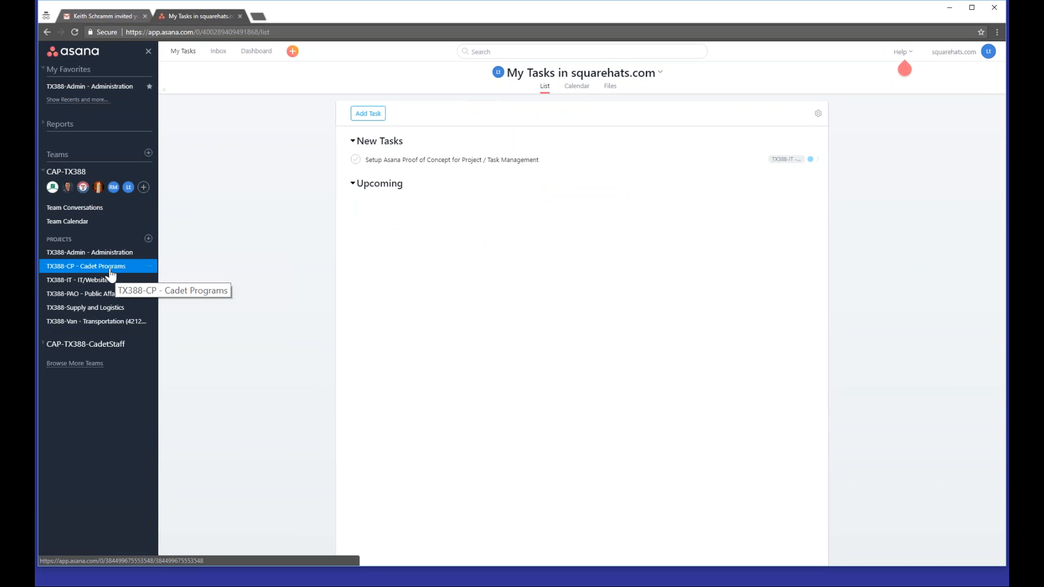
click(150, 267)
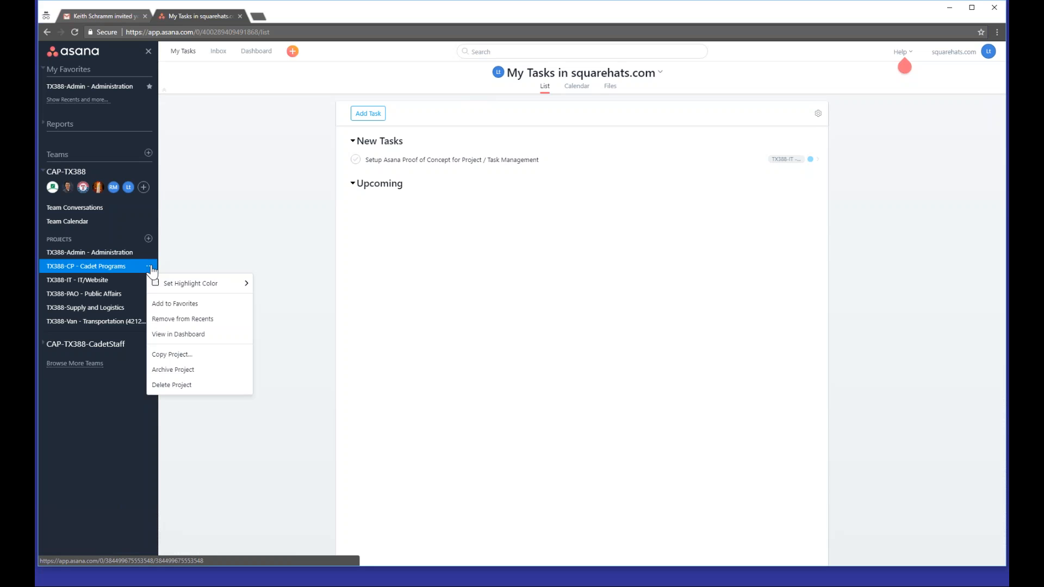
click(177, 306)
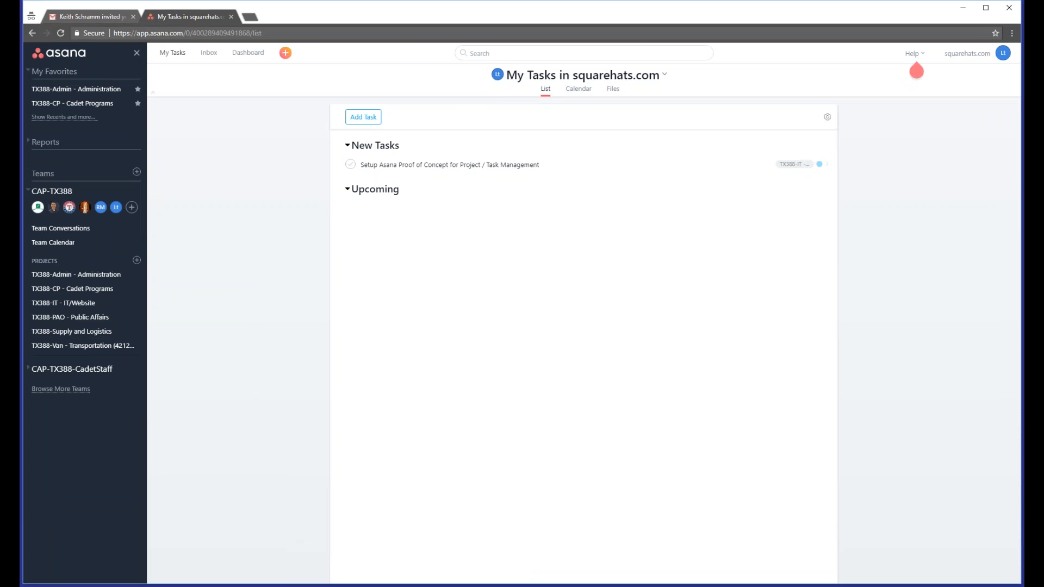
Step: Open the 'TX388-CP - Cadet Programs' project and expand the CAP-TX388-CadetStaff team's project list
click(137, 303)
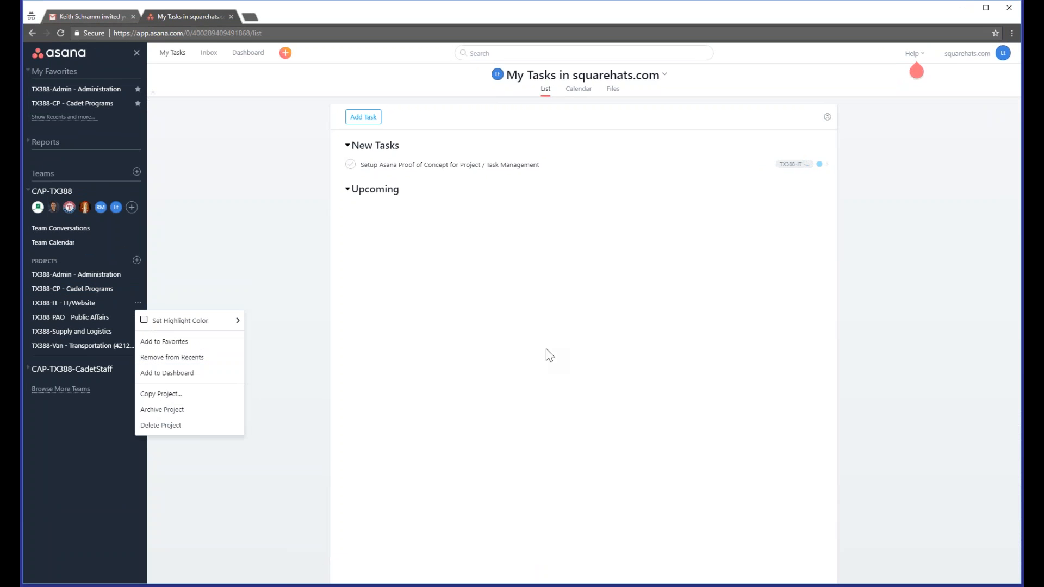
click(424, 333)
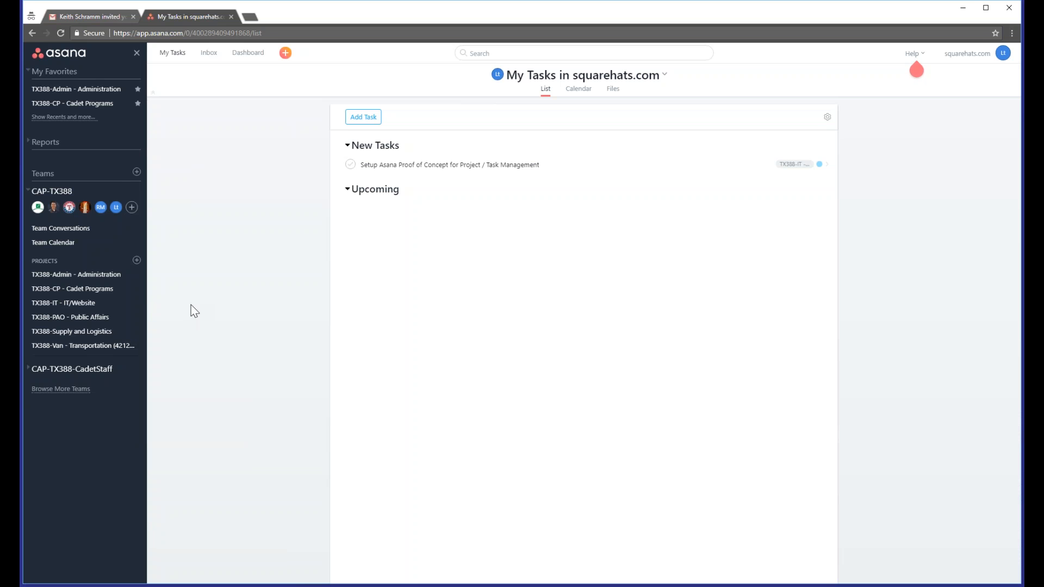
click(72, 289)
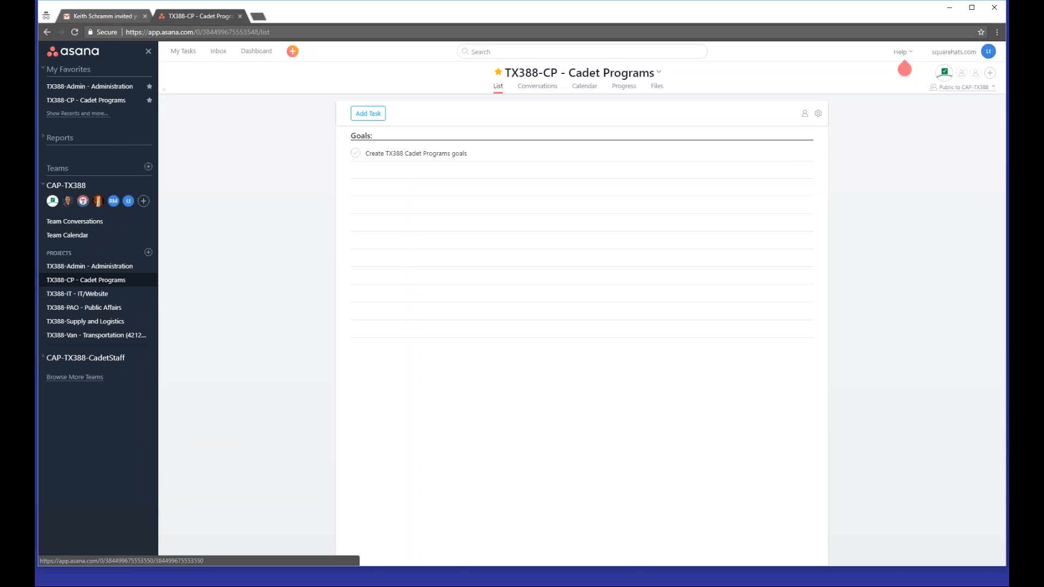
click(96, 359)
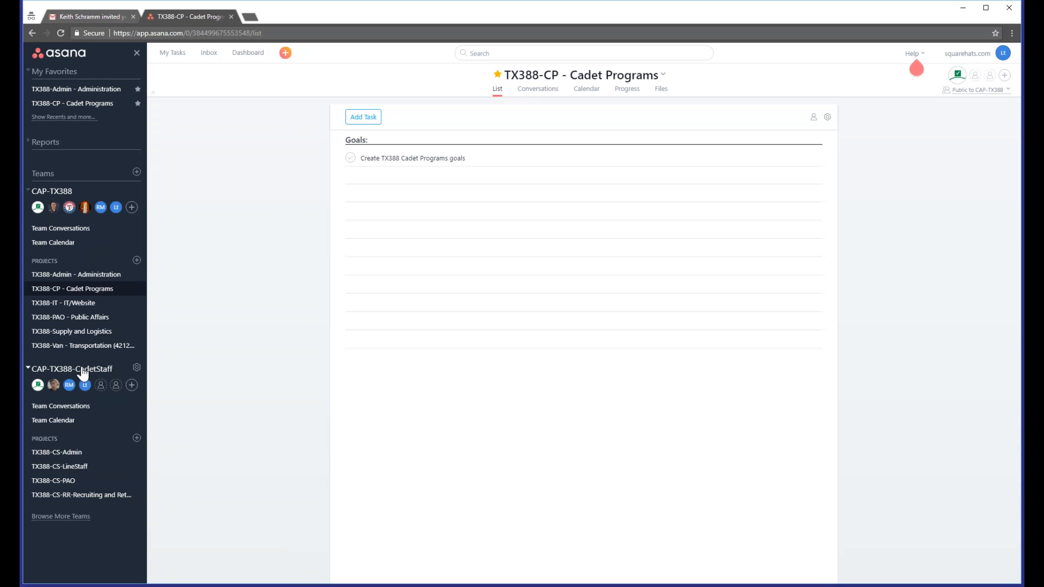